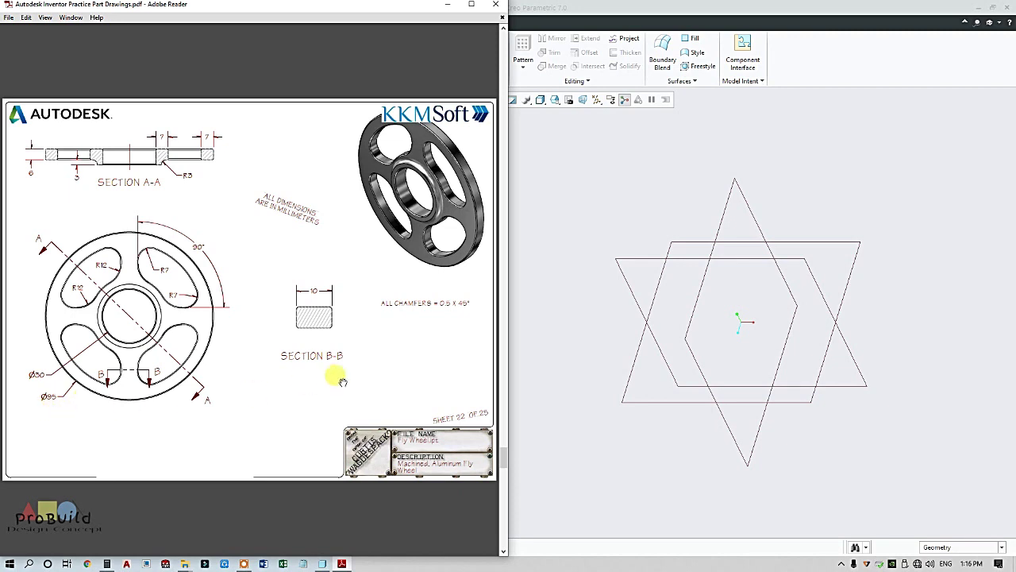
# On the TOP plane, sketch a circle at the origin with a 95 mm diameter
pyautogui.click(515, 335)
pyautogui.click(32, 171)
pyautogui.click(359, 47)
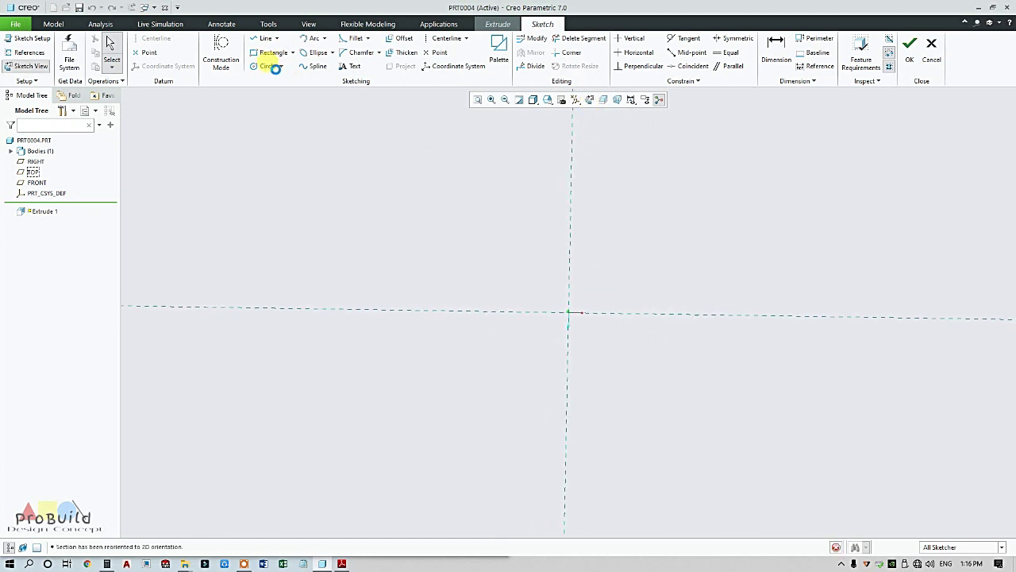
pyautogui.click(265, 67)
pyautogui.click(568, 312)
pyautogui.click(479, 257)
pyautogui.middleClick(492, 258)
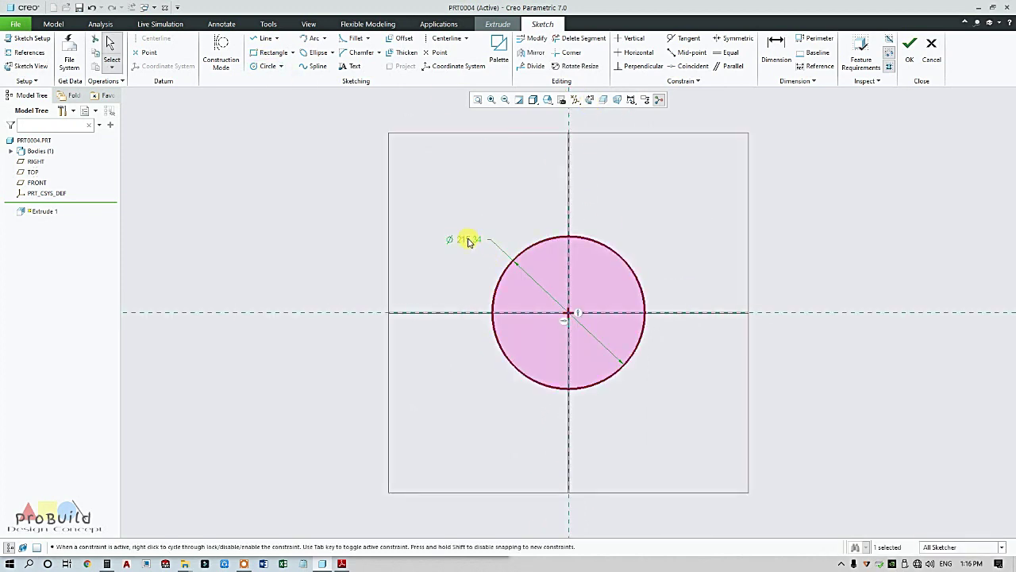
pyautogui.doubleClick(469, 240)
pyautogui.write('95')
pyautogui.press('Return')
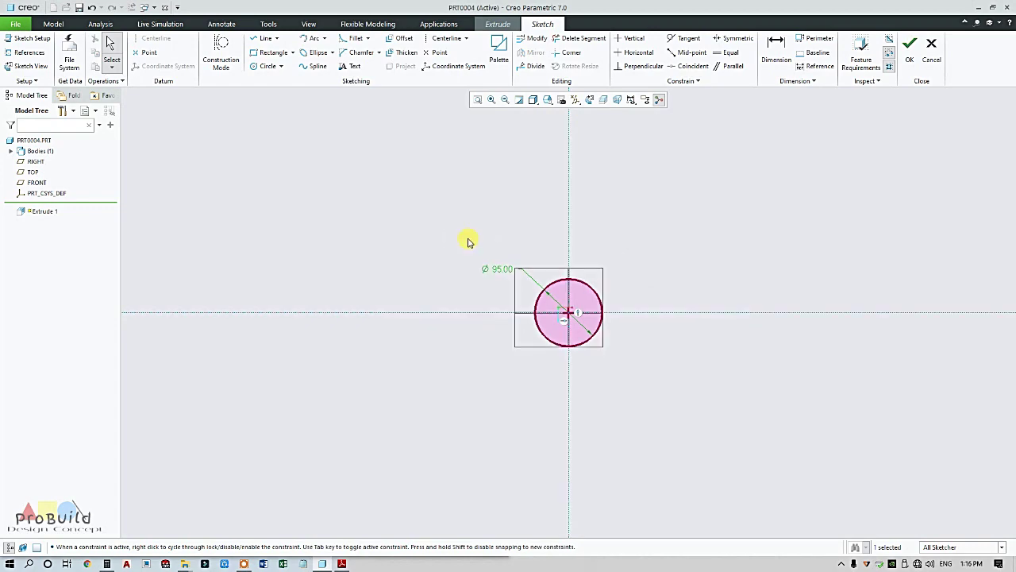
# Extrude the Ø95 circle to a 6 mm depth as the disc blank
pyautogui.click(909, 50)
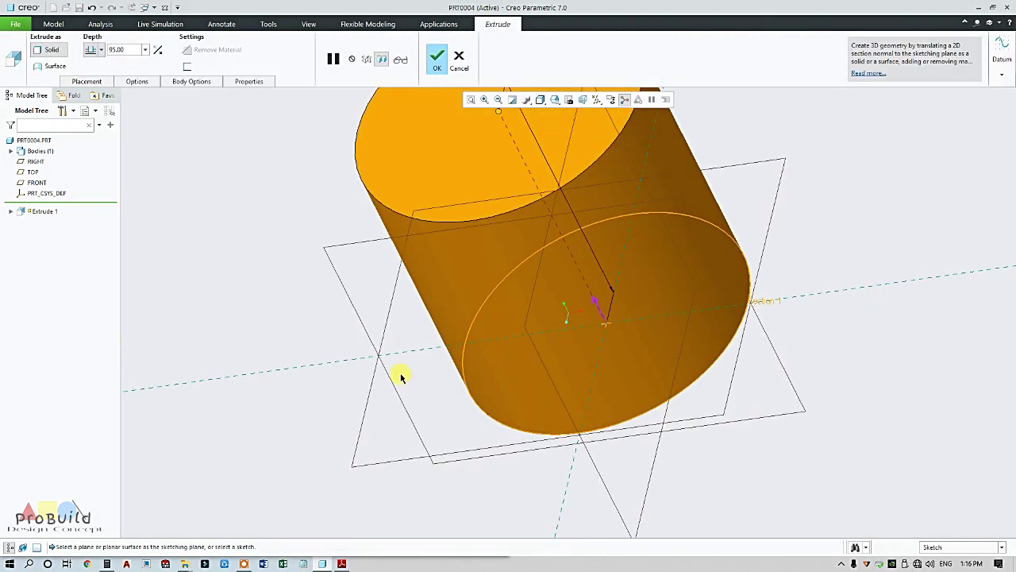
pyautogui.click(341, 564)
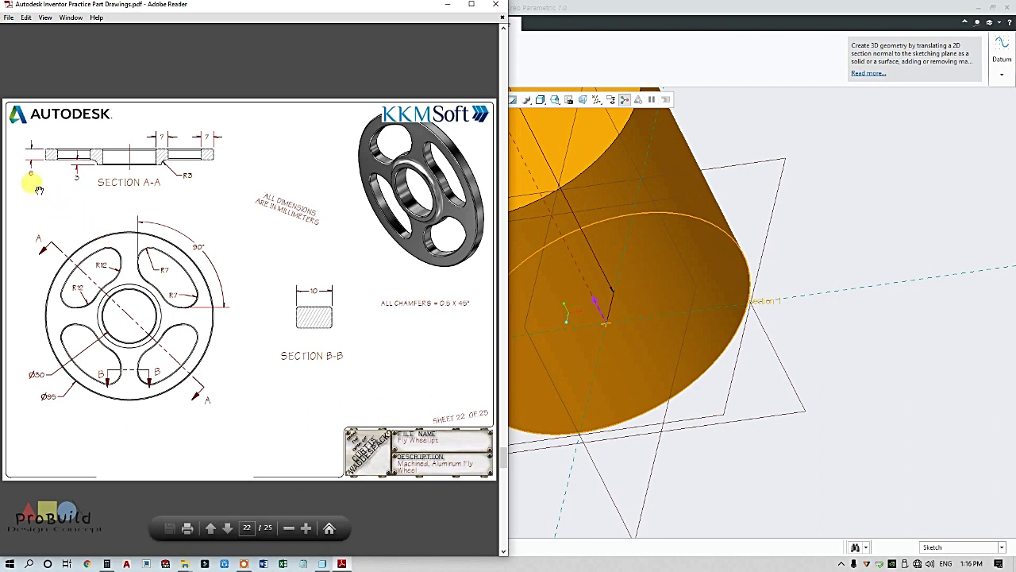
pyautogui.click(776, 400)
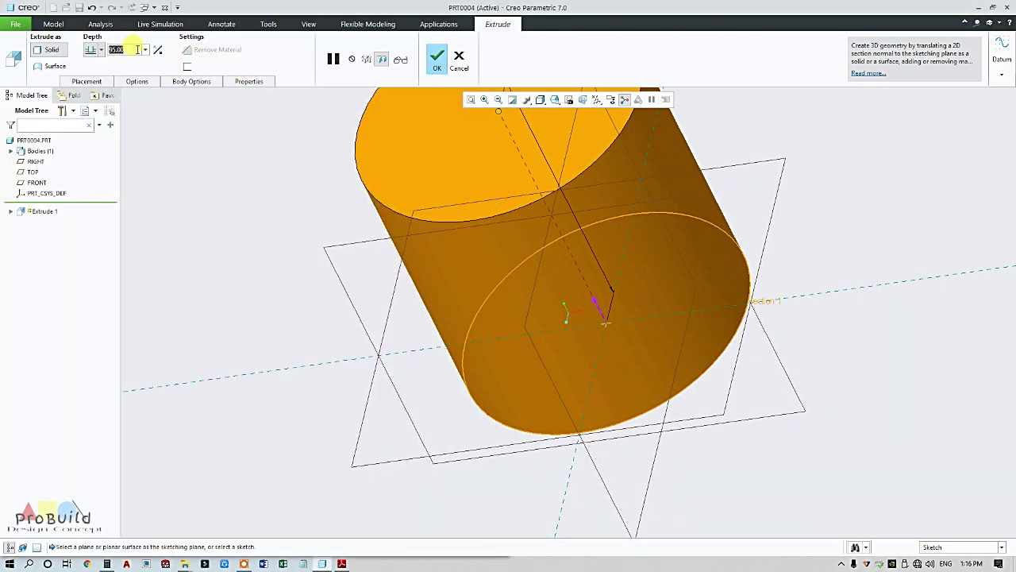
pyautogui.write('6')
pyautogui.press('Return')
pyautogui.hotkey('ctrl', 'd')
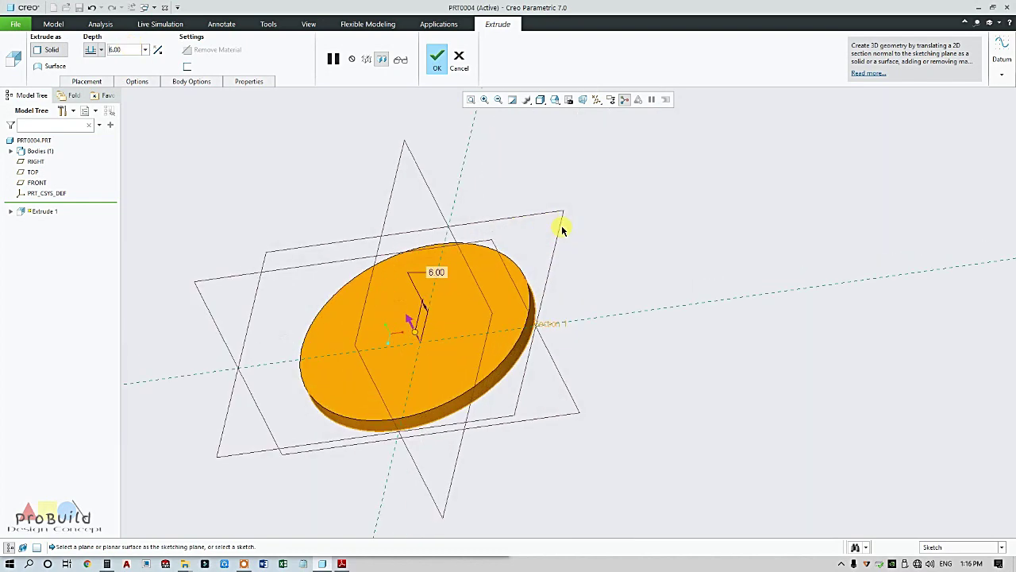
pyautogui.moveTo(398, 295); pyautogui.dragTo(442, 79, button='middle')
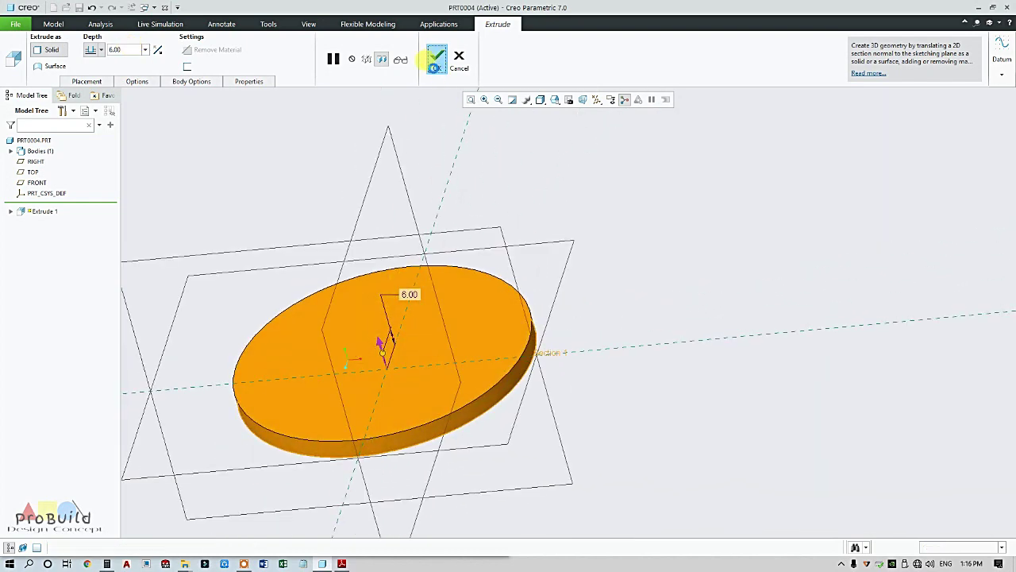
# Accept the disc and start an extrusion sketch on its top face, viewed face-on
pyautogui.click(448, 329)
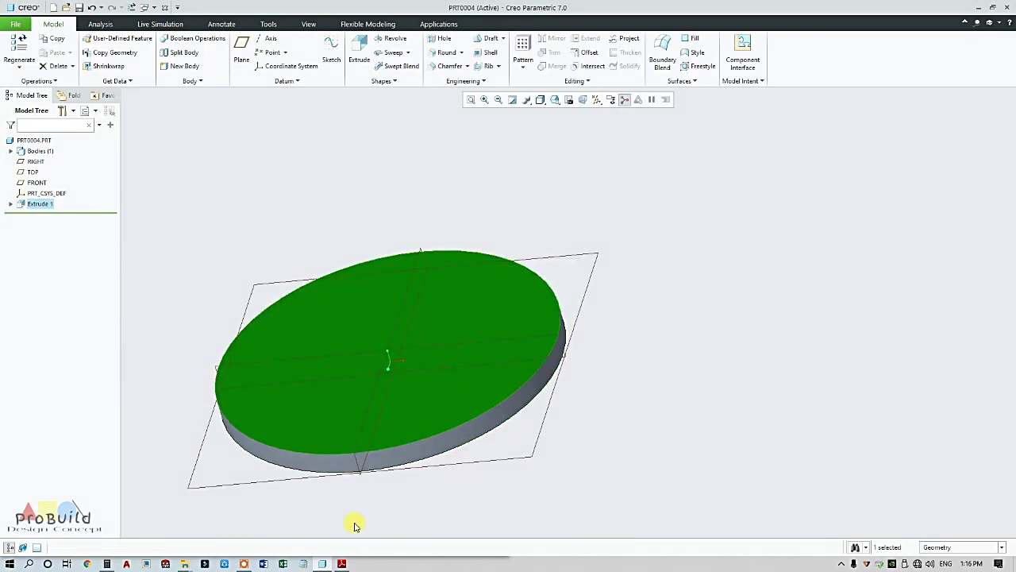
pyautogui.click(342, 563)
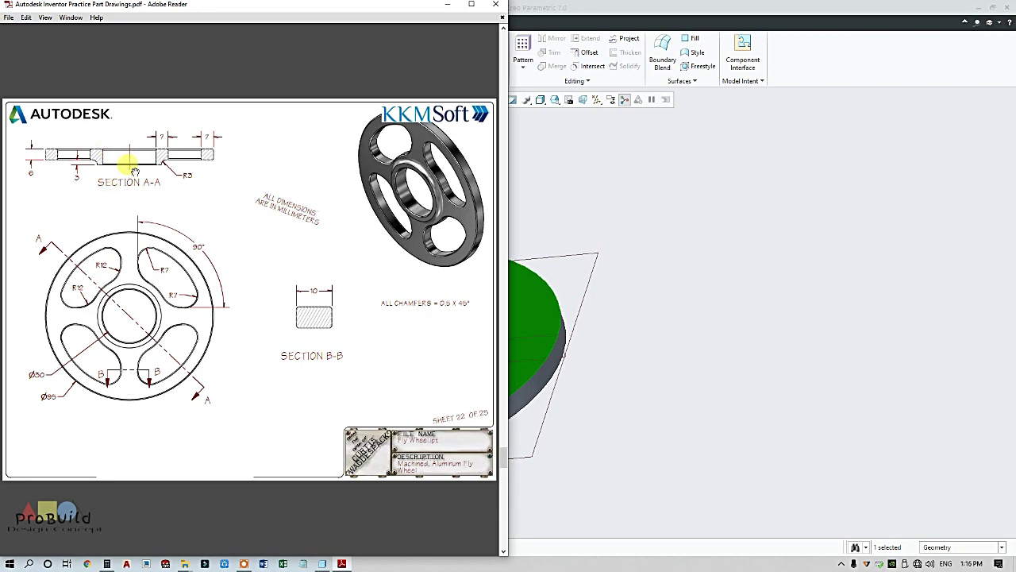
pyautogui.click(564, 227)
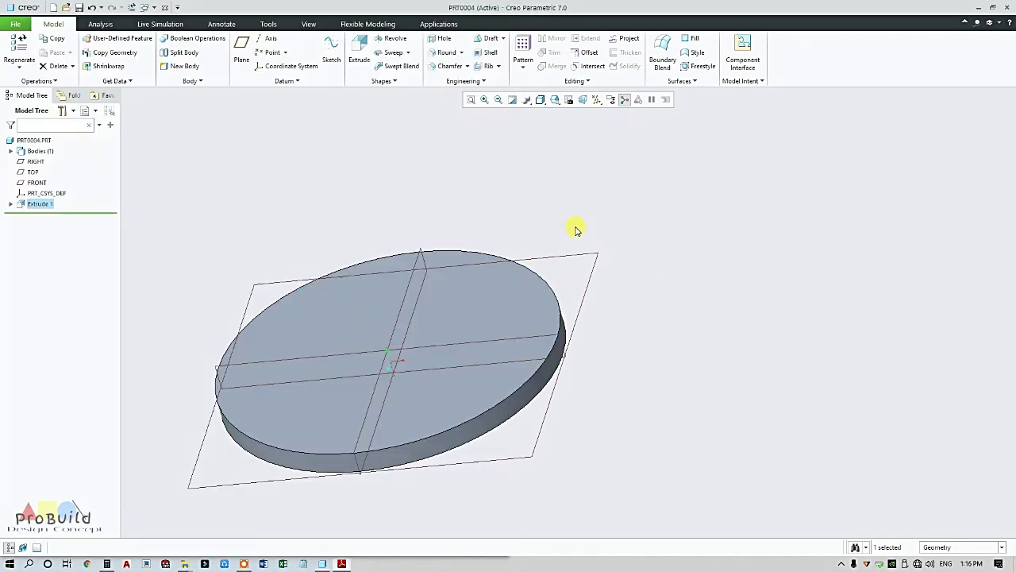
pyautogui.click(384, 282)
pyautogui.click(359, 49)
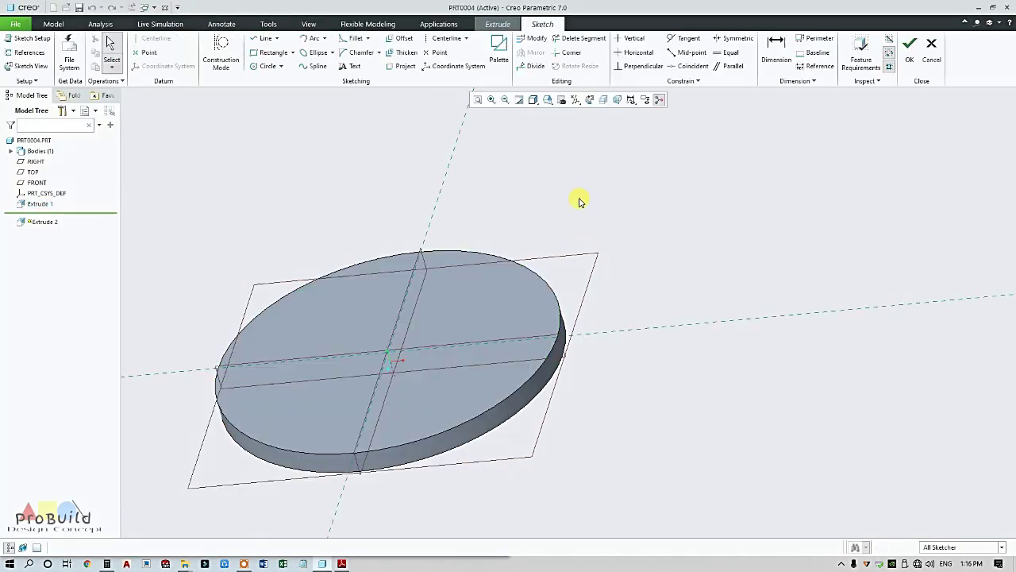
pyautogui.click(589, 101)
# Sketch a Ø36 circle centred on the disc
pyautogui.click(262, 65)
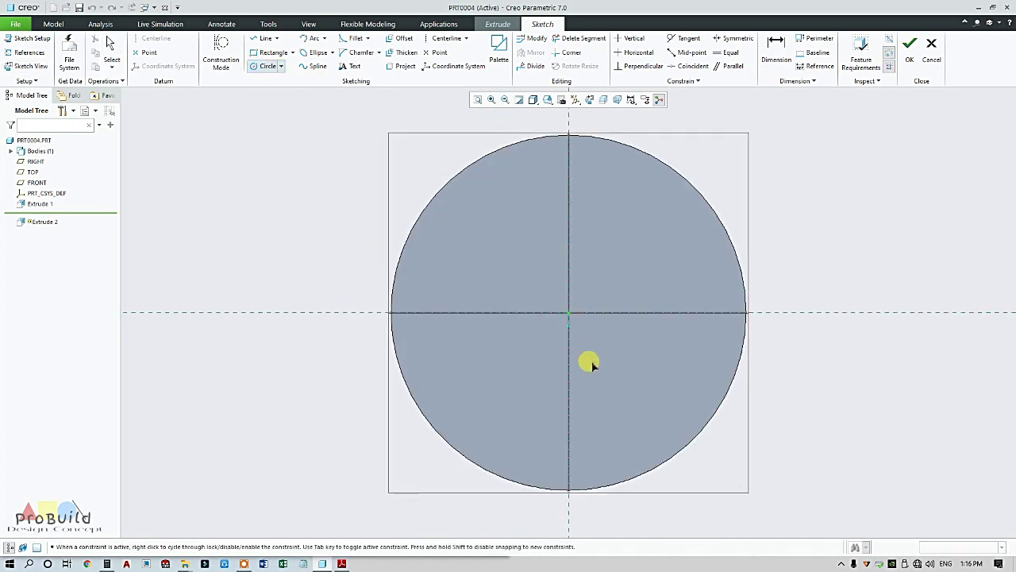
pyautogui.click(568, 311)
pyautogui.click(644, 255)
pyautogui.middleClick(594, 299)
pyautogui.scroll(3, 496, 393)
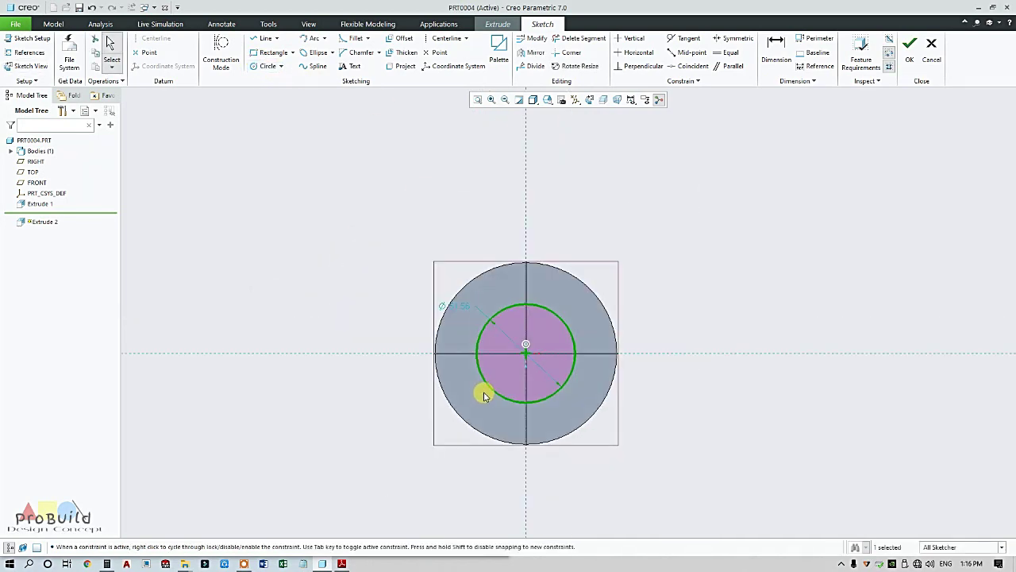
pyautogui.scroll(-3, 496, 393)
pyautogui.doubleClick(302, 232)
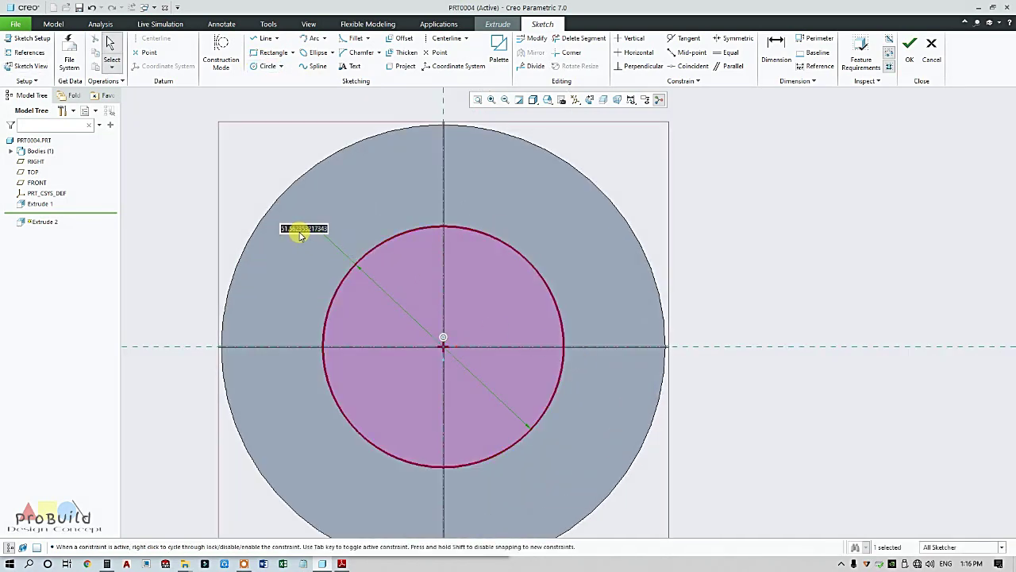
pyautogui.press('Return')
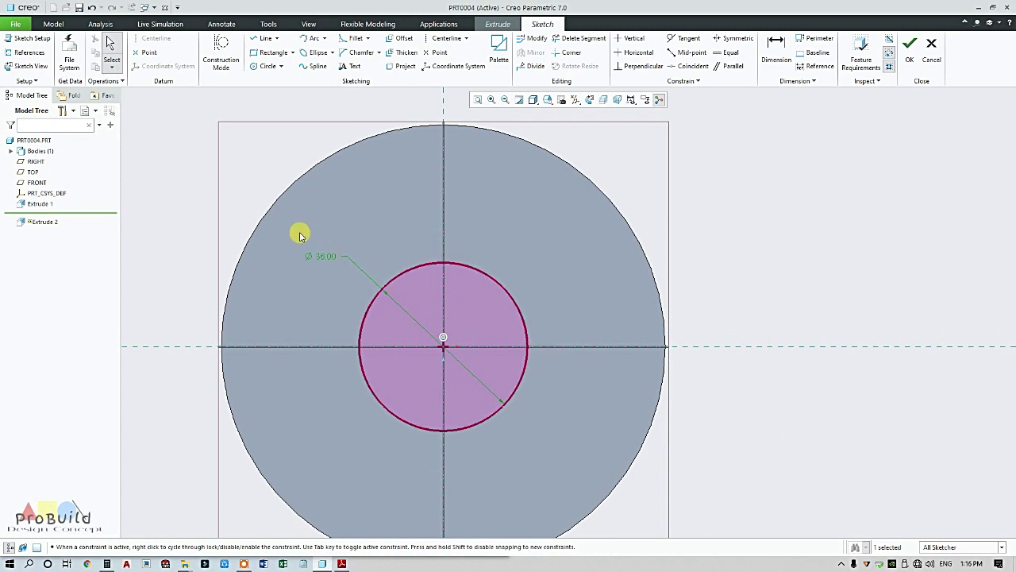
# Extrude the Ø36 circle 3 mm high as the hub boss, then select its top face
pyautogui.click(910, 48)
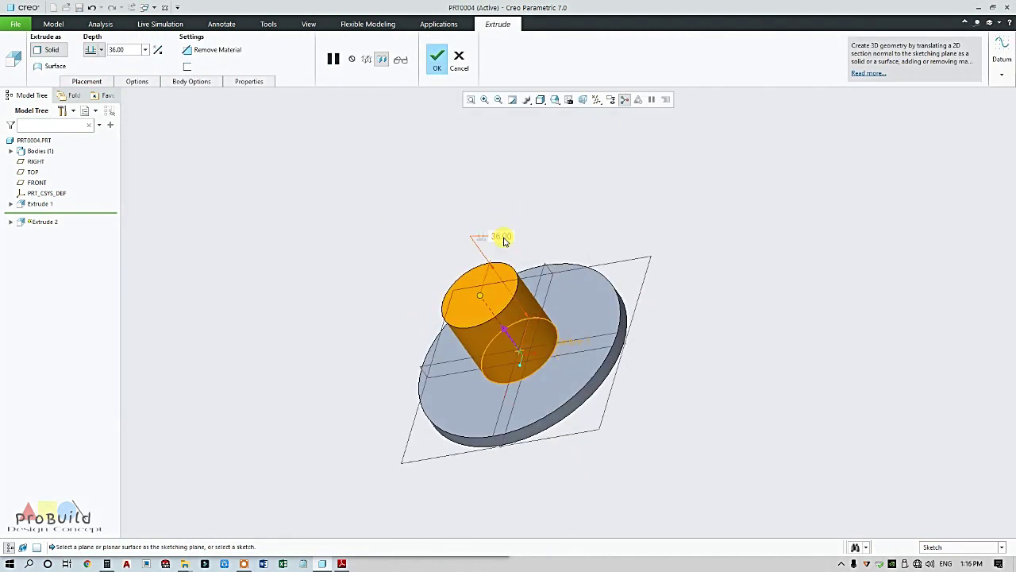
pyautogui.doubleClick(501, 236)
pyautogui.press('Return')
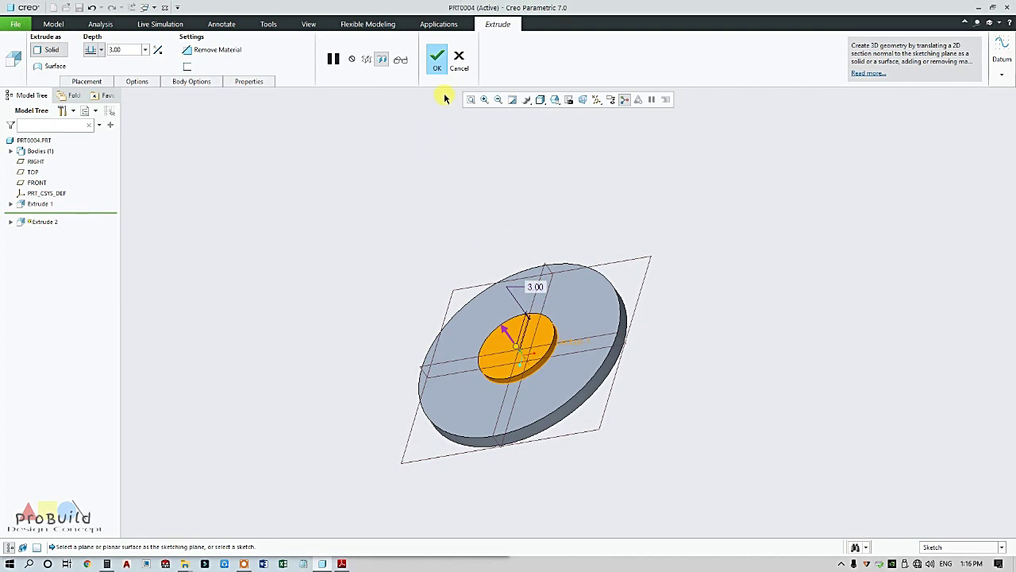
pyautogui.click(436, 57)
pyautogui.moveTo(647, 325); pyautogui.dragTo(658, 419, button='middle')
pyautogui.click(476, 281)
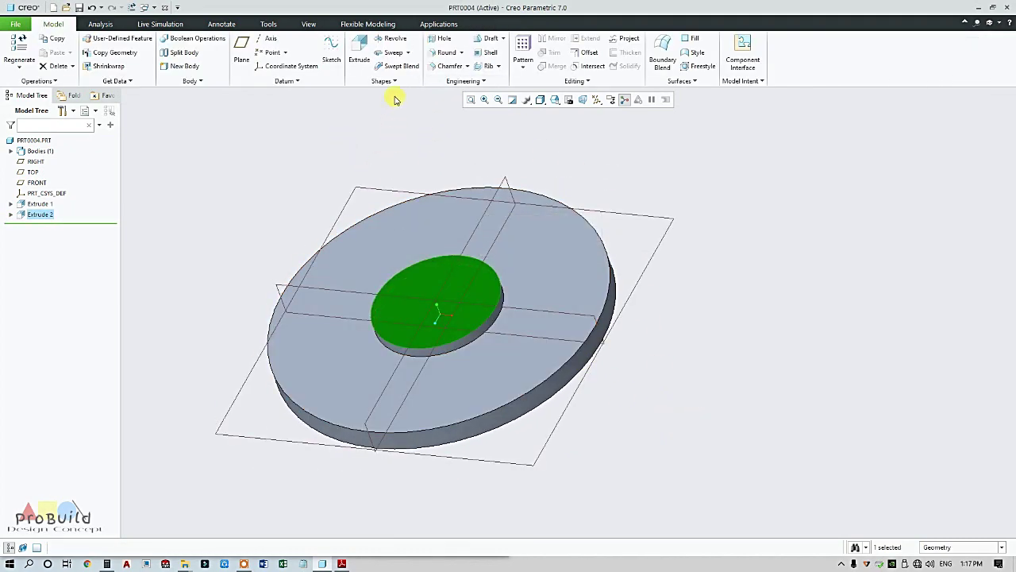
# Place a hole on the boss face, aligned to the FRONT and RIGHT planes
pyautogui.click(439, 38)
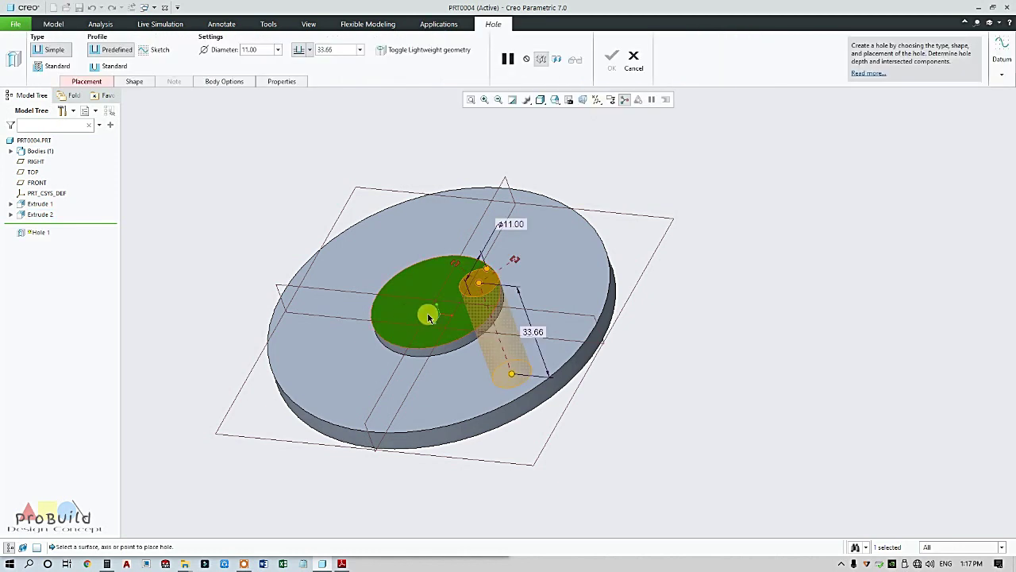
pyautogui.scroll(2, 444, 314)
pyautogui.moveTo(361, 278); pyautogui.dragTo(341, 277)
pyautogui.moveTo(532, 243); pyautogui.dragTo(466, 229)
pyautogui.click(86, 81)
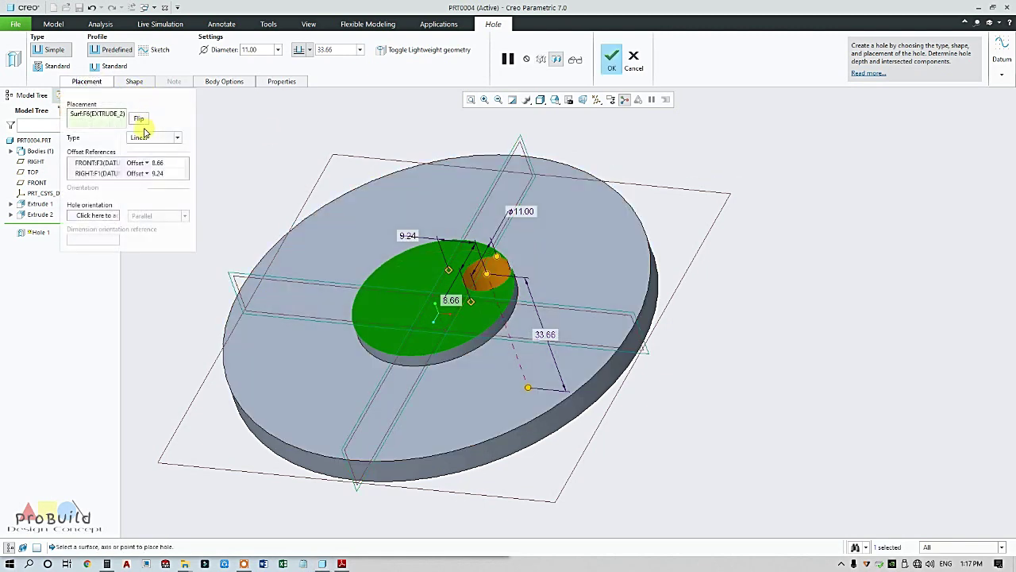
pyautogui.click(147, 163)
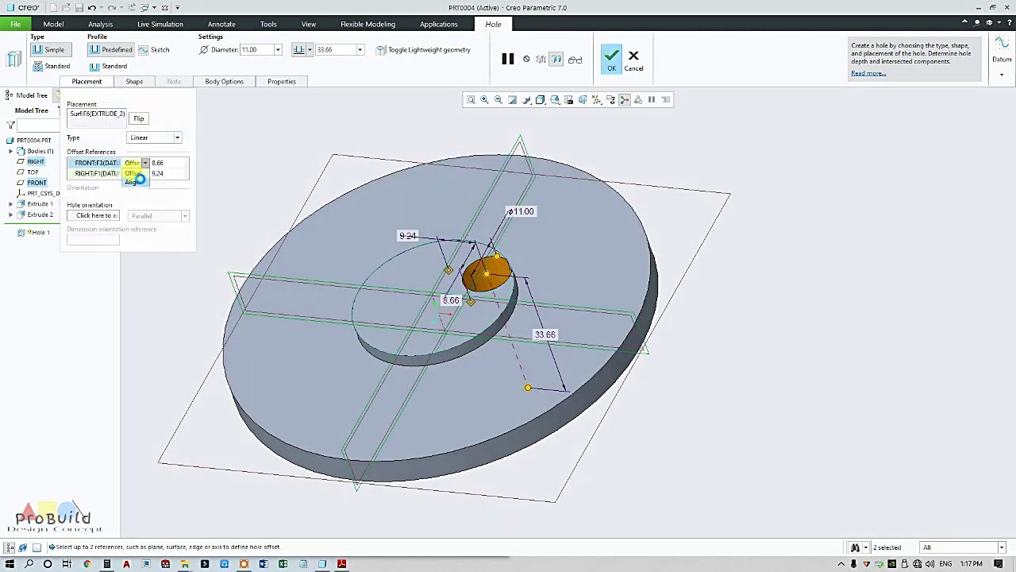
pyautogui.click(135, 183)
pyautogui.click(135, 173)
pyautogui.click(132, 193)
# Set the hole diameter to 30 and accept the through bore
pyautogui.scroll(-2, 336, 266)
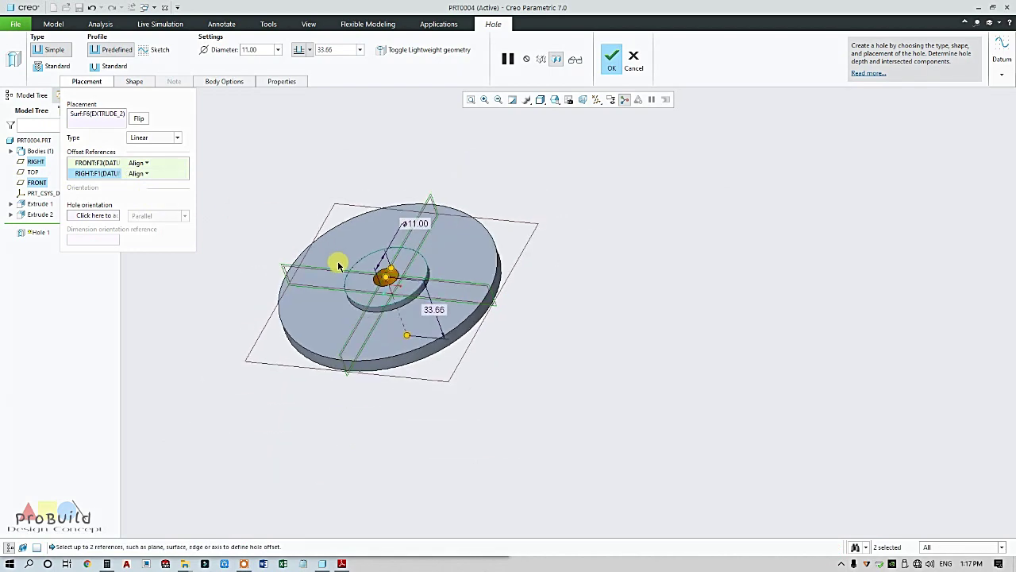
pyautogui.doubleClick(445, 222)
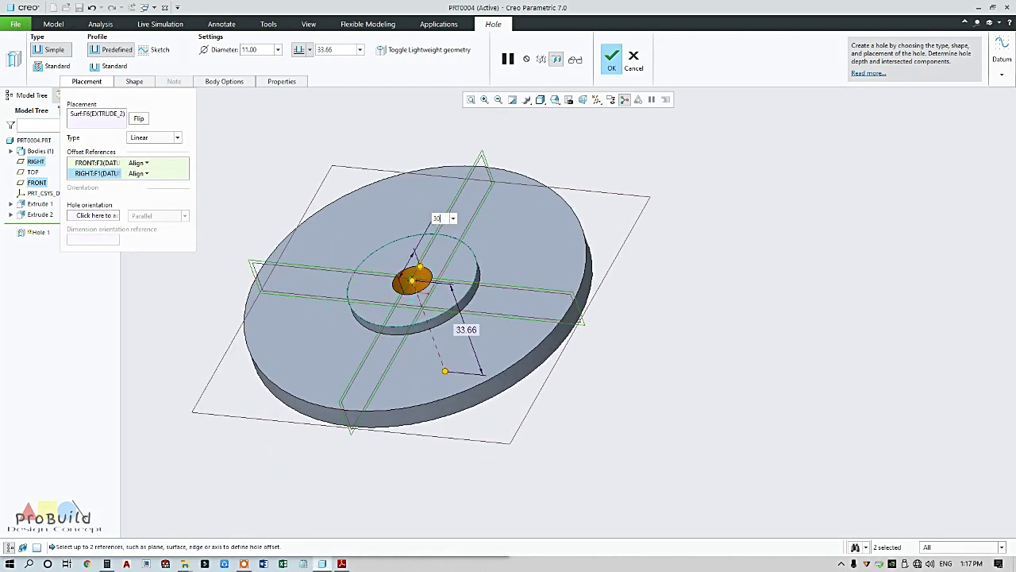
pyautogui.press('Return')
pyautogui.click(340, 562)
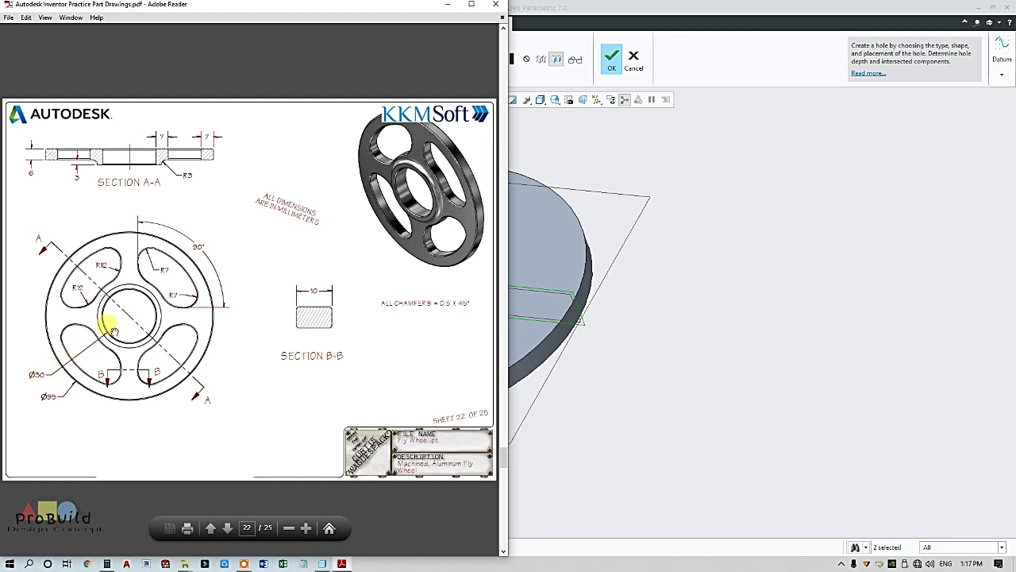
pyautogui.click(583, 375)
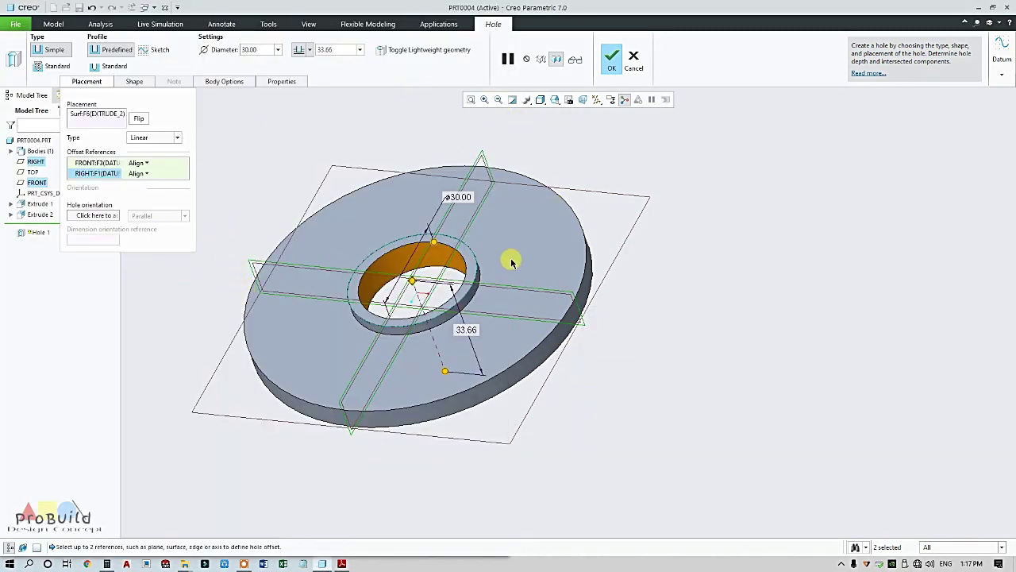
pyautogui.moveTo(582, 365)
pyautogui.mouseDown(button='middle')
pyautogui.moveTo(504, 316)
pyautogui.moveTo(581, 359)
pyautogui.mouseUp(button='middle')
pyautogui.click(611, 57)
pyautogui.moveTo(631, 309)
pyautogui.mouseDown(button='middle')
pyautogui.moveTo(669, 358)
pyautogui.moveTo(630, 311)
pyautogui.mouseUp(button='middle')
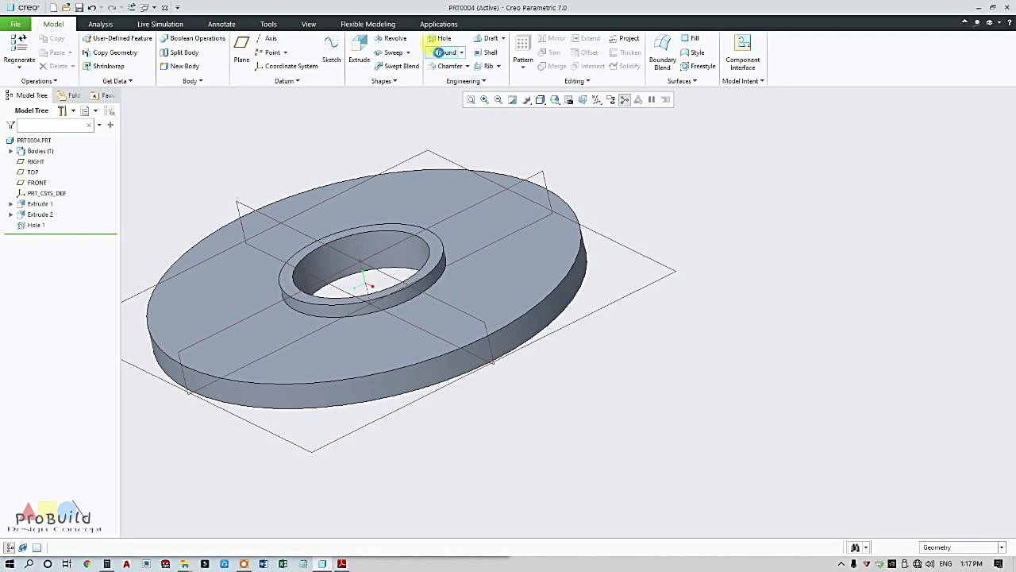
# Round the circular edge at the boss base with a 3.00 radius
pyautogui.click(453, 287)
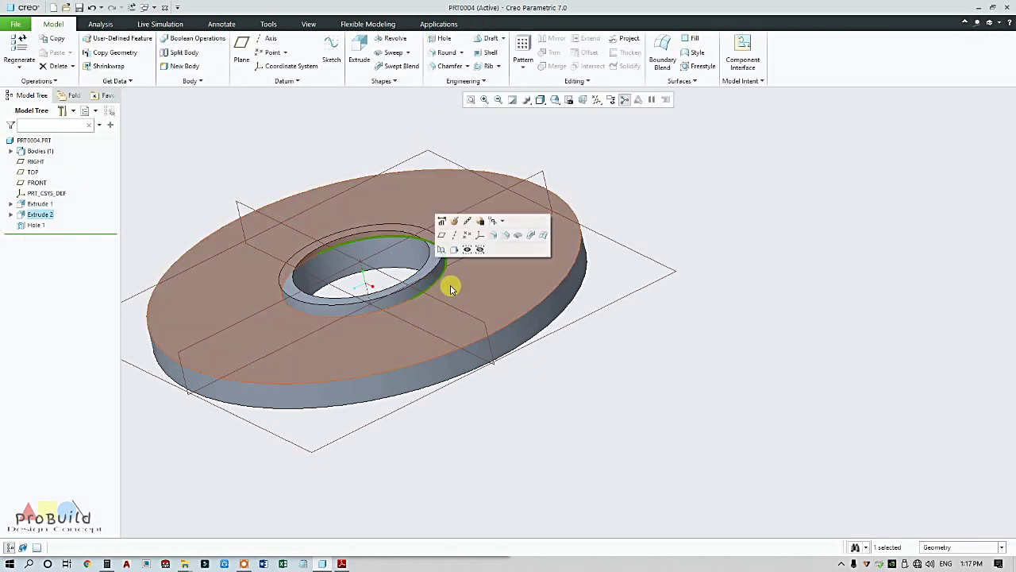
pyautogui.click(444, 274)
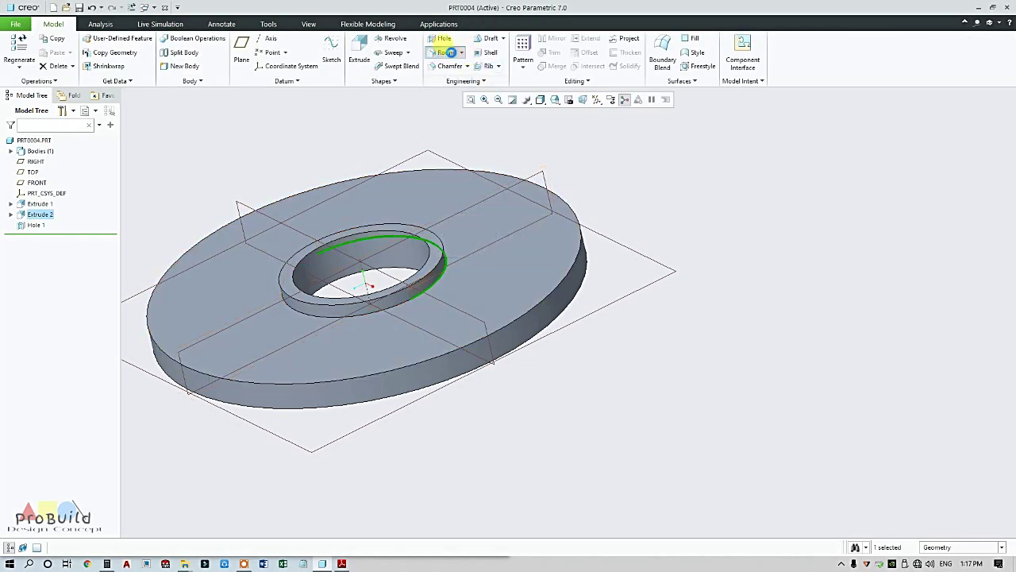
pyautogui.click(447, 52)
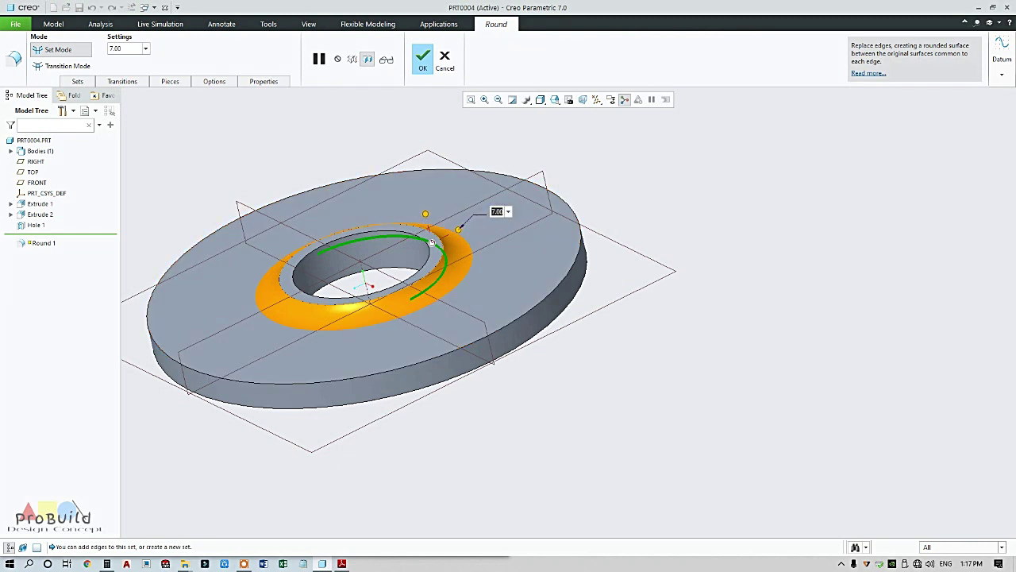
pyautogui.press('Return')
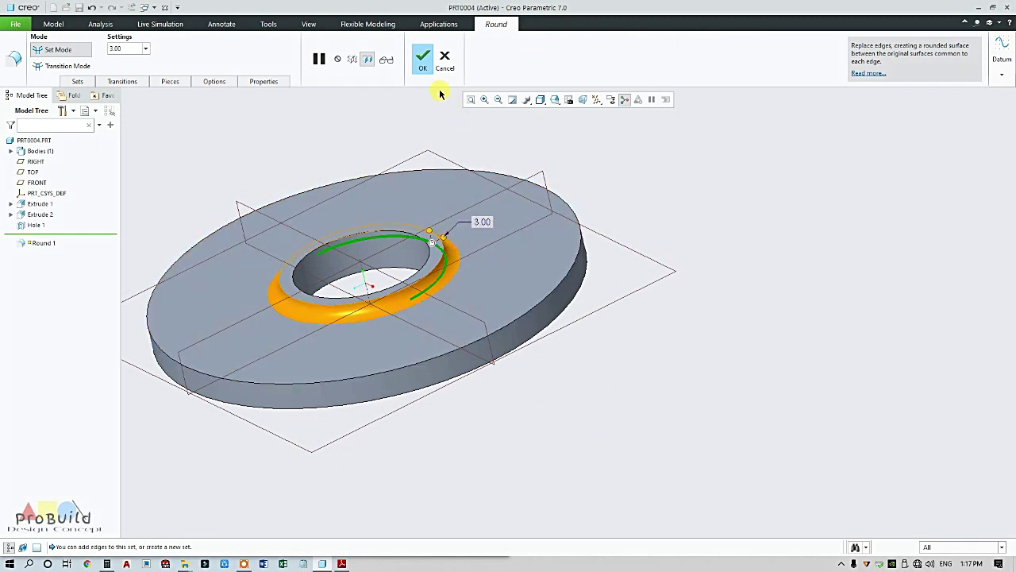
pyautogui.click(422, 60)
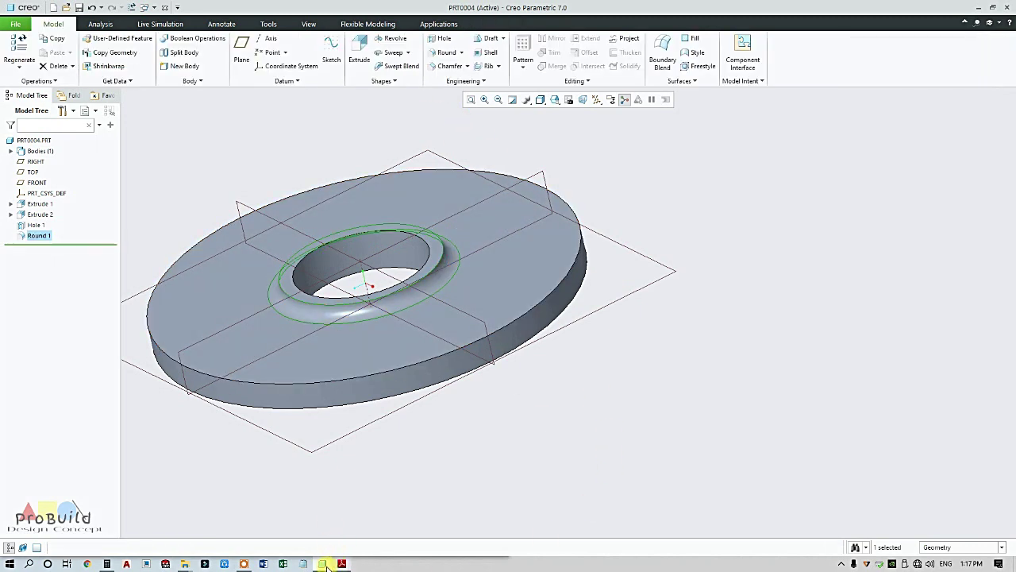
pyautogui.click(342, 563)
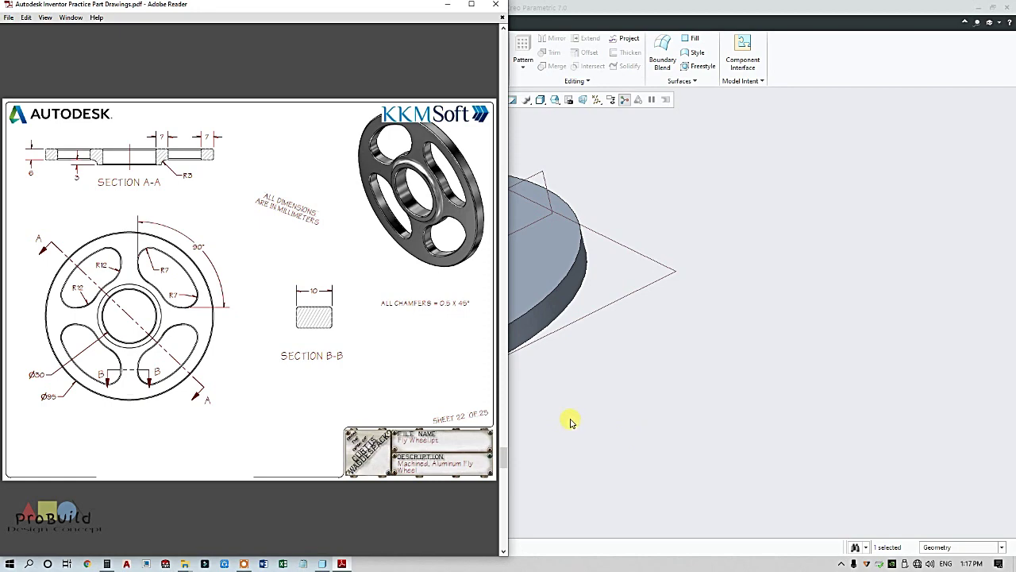
pyautogui.click(583, 376)
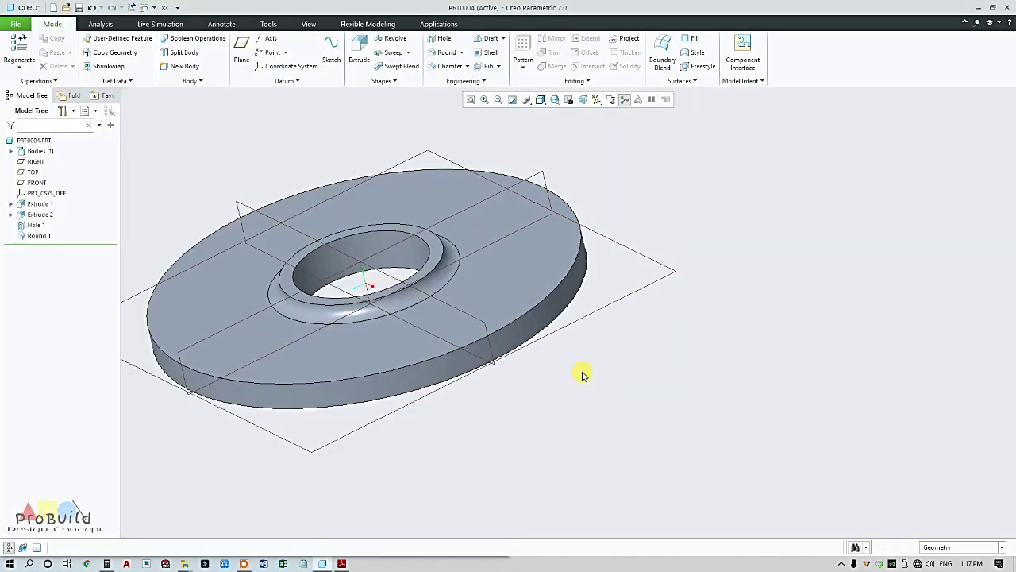
# Start a new extrusion sketch on the disc's top face, oriented face-on
pyautogui.click(523, 274)
pyautogui.moveTo(527, 273); pyautogui.dragTo(374, 170, button='middle')
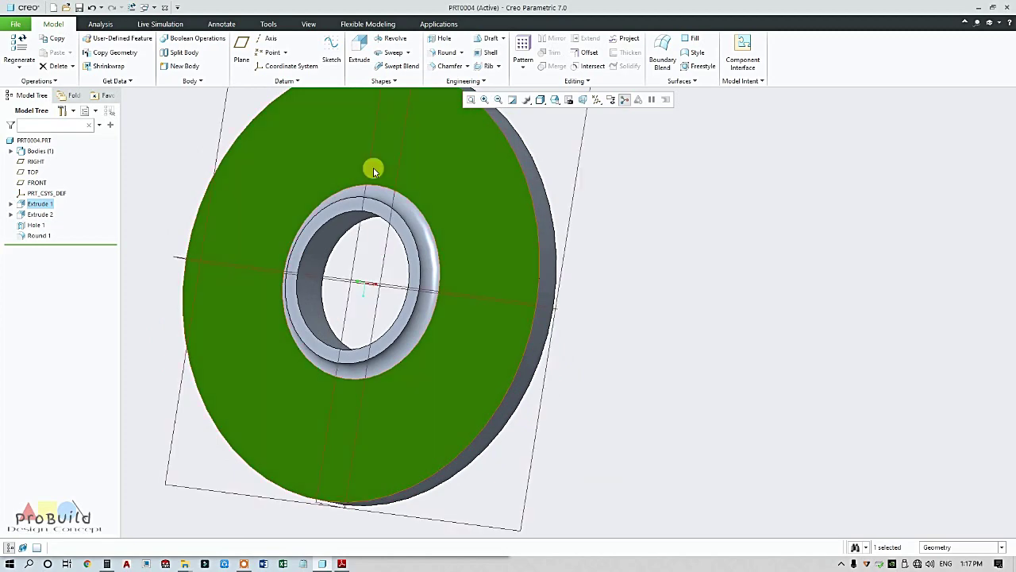
pyautogui.click(355, 46)
pyautogui.click(587, 100)
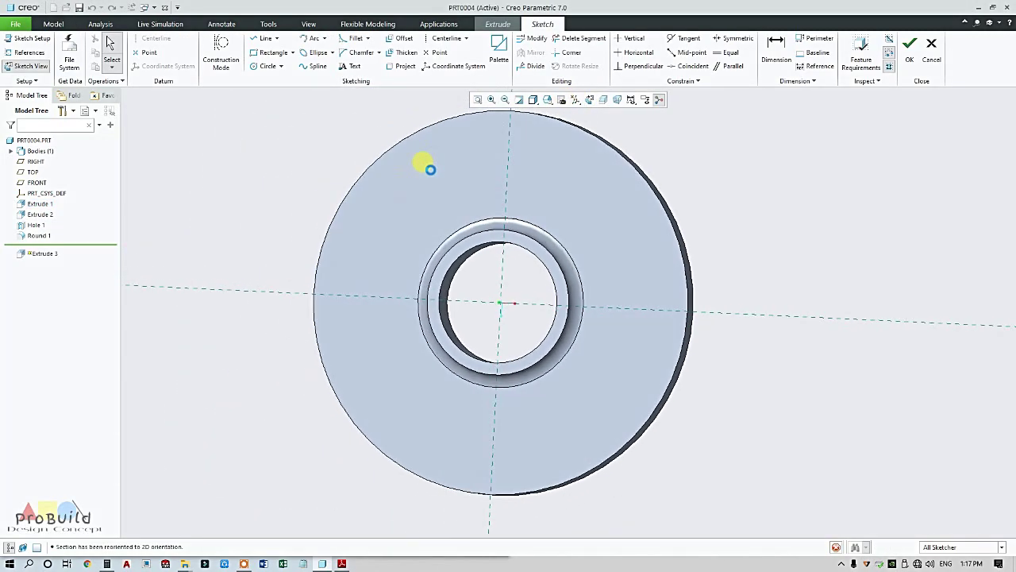
pyautogui.scroll(1, 621, 249)
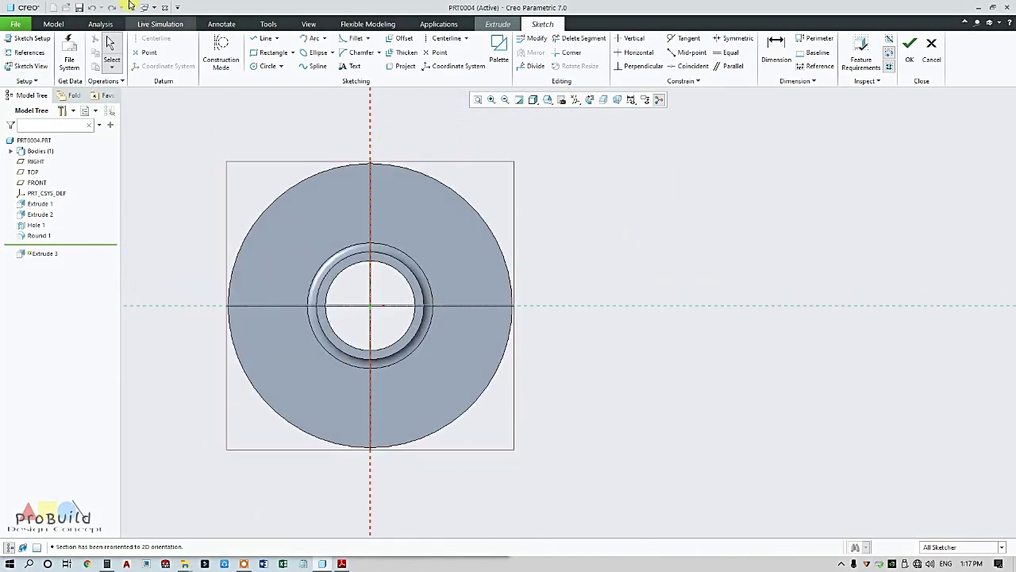
# Draw one vertical and one horizontal centerline in the sketch
pyautogui.click(442, 38)
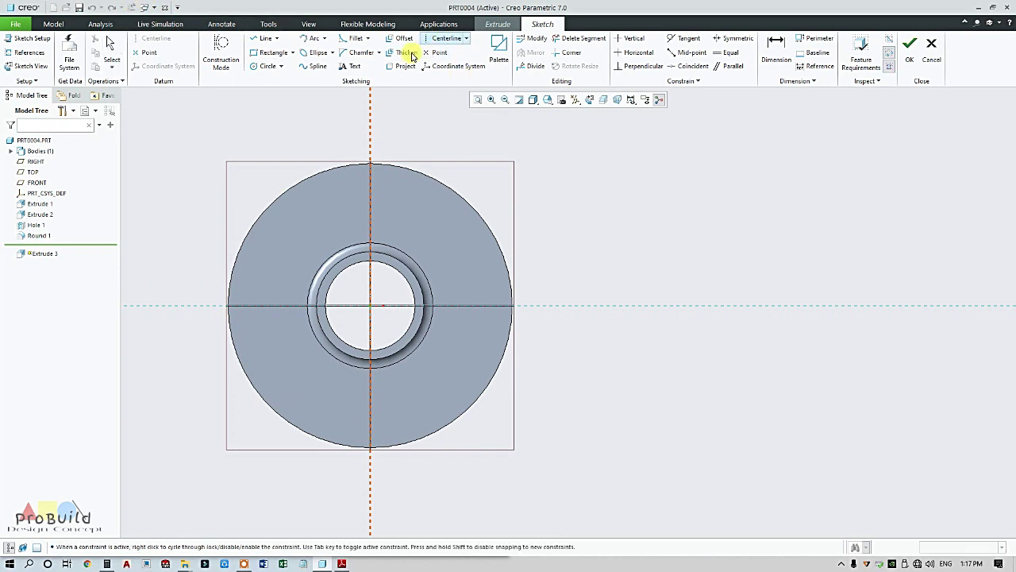
pyautogui.click(393, 208)
pyautogui.click(393, 164)
pyautogui.click(444, 288)
pyautogui.click(482, 287)
pyautogui.middleClick(472, 274)
pyautogui.scroll(1, 563, 262)
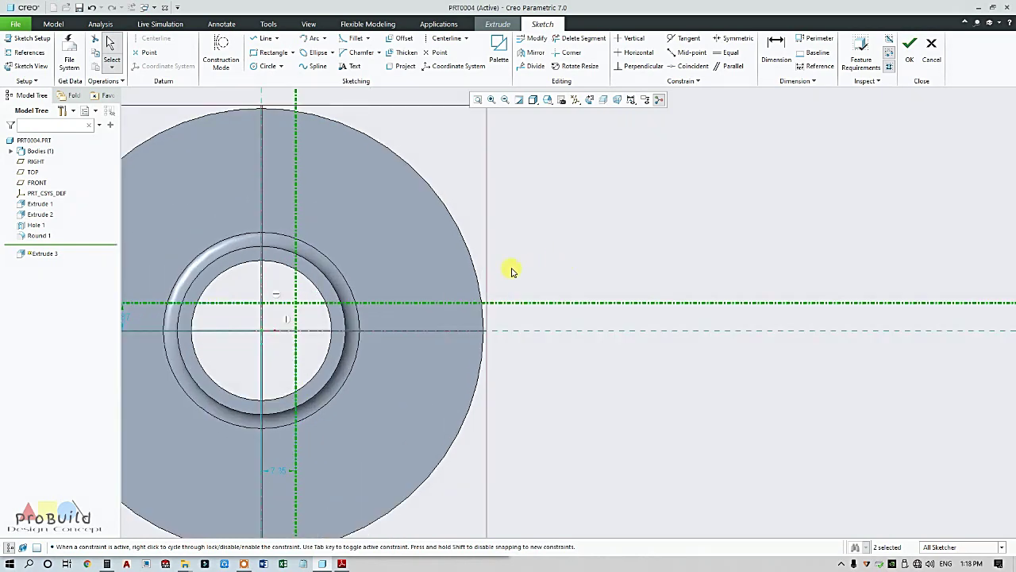
pyautogui.scroll(-3, 375, 292)
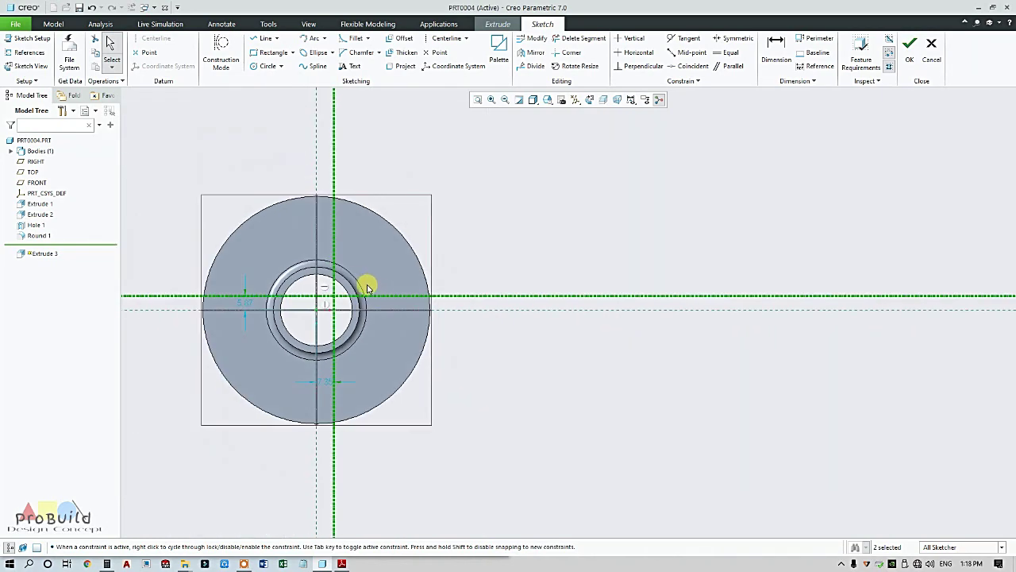
pyautogui.click(370, 163)
# Dimension both centerlines 3.50 from the sketch axes
pyautogui.click(776, 52)
pyautogui.click(477, 296)
pyautogui.middleClick(492, 322)
pyautogui.write('3.5')
pyautogui.press('Return')
pyautogui.click(334, 174)
pyautogui.middleClick(293, 169)
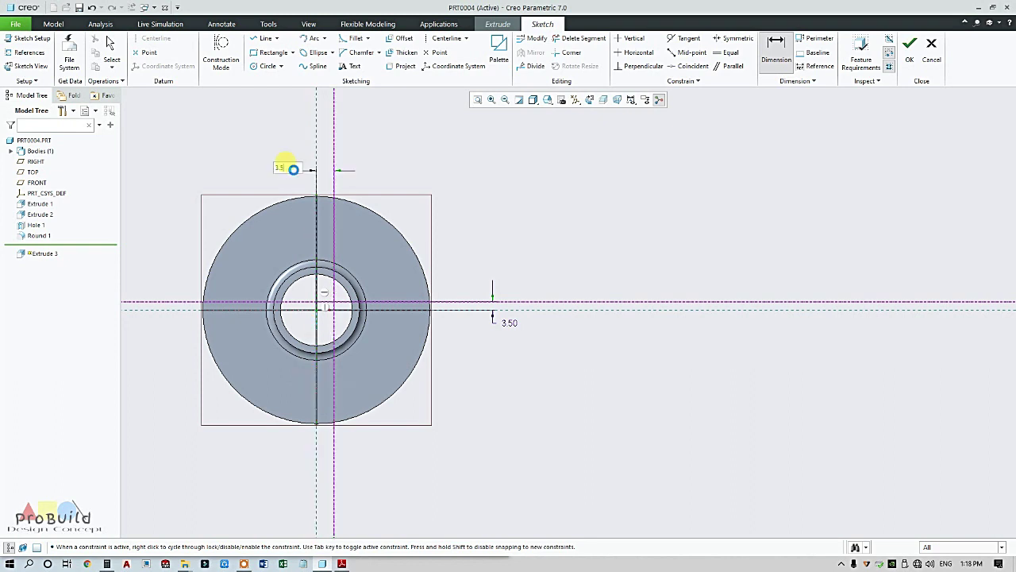
pyautogui.write('3.5')
pyautogui.press('Return')
pyautogui.click(342, 564)
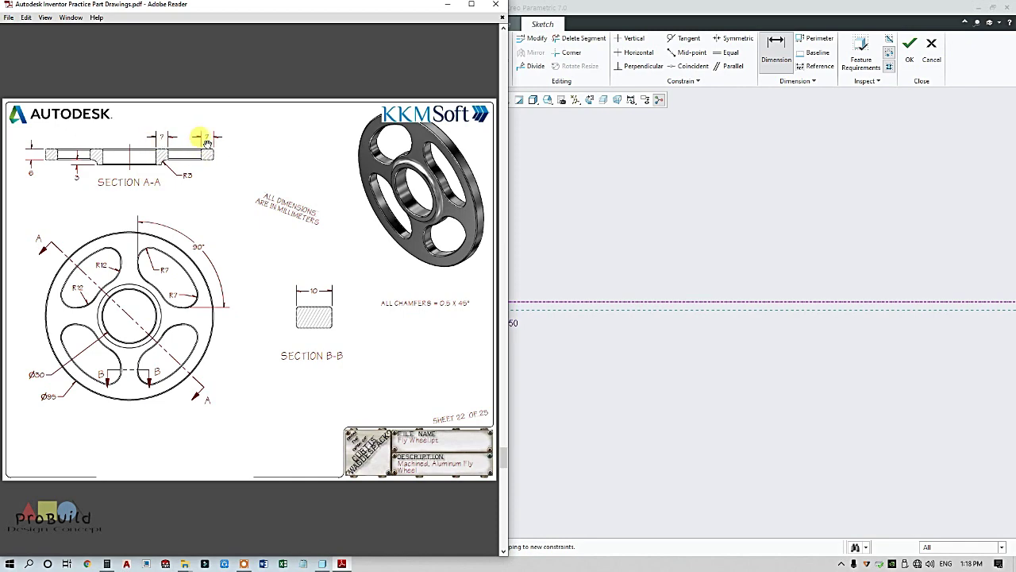
pyautogui.click(567, 236)
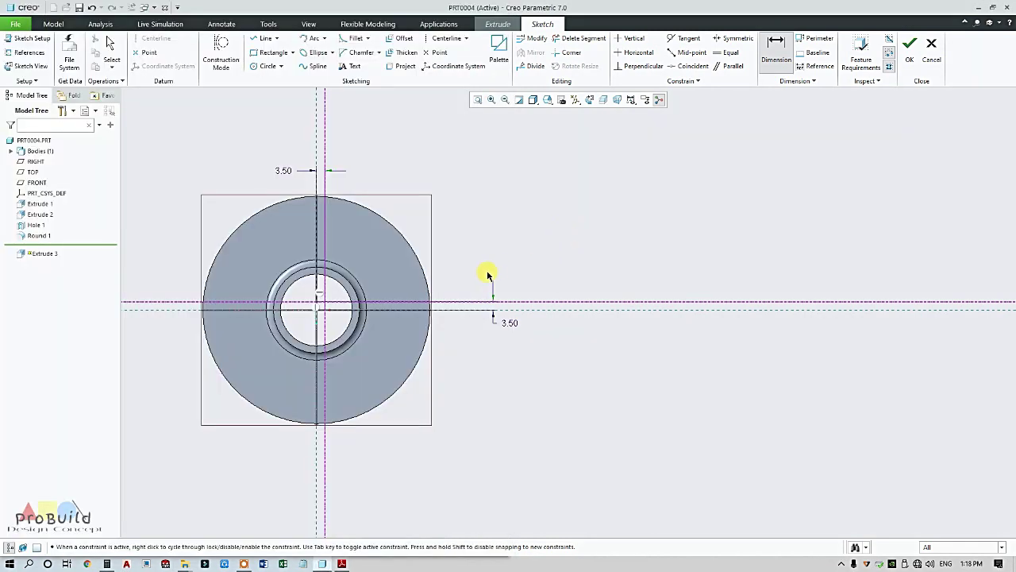
pyautogui.scroll(3, 517, 265)
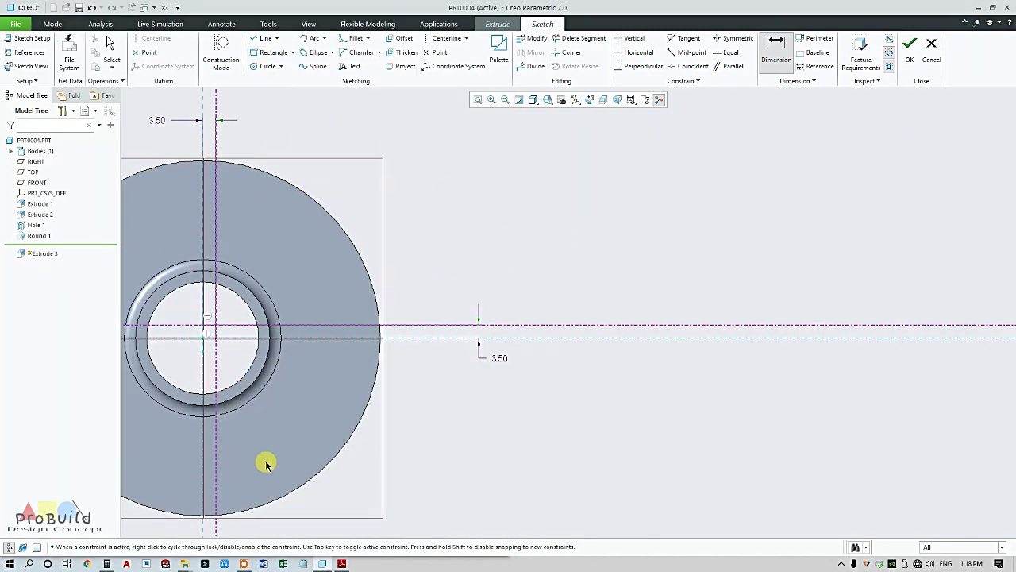
pyautogui.click(344, 565)
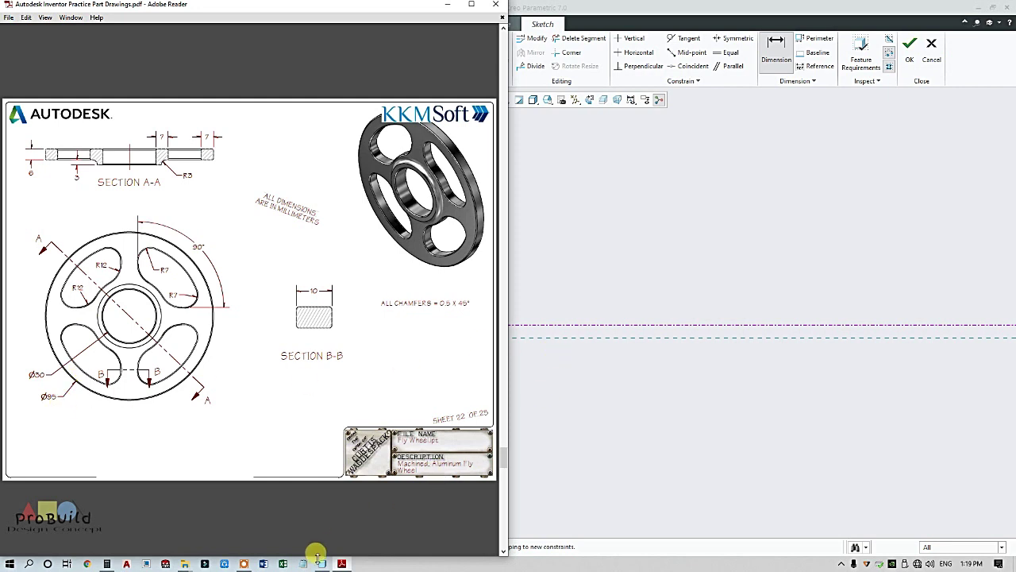
pyautogui.click(106, 563)
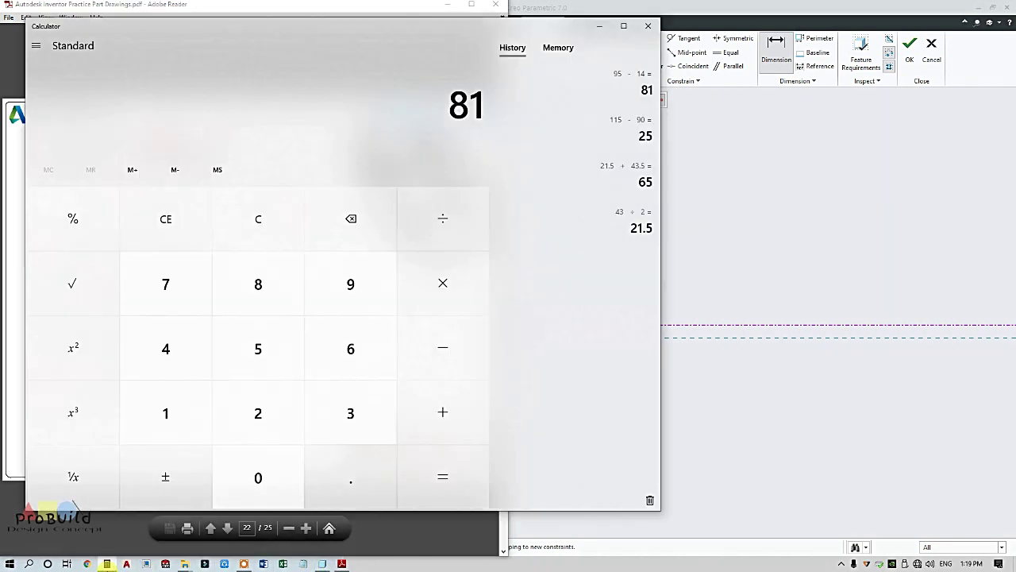
pyautogui.write('95-14')
pyautogui.press('Return')
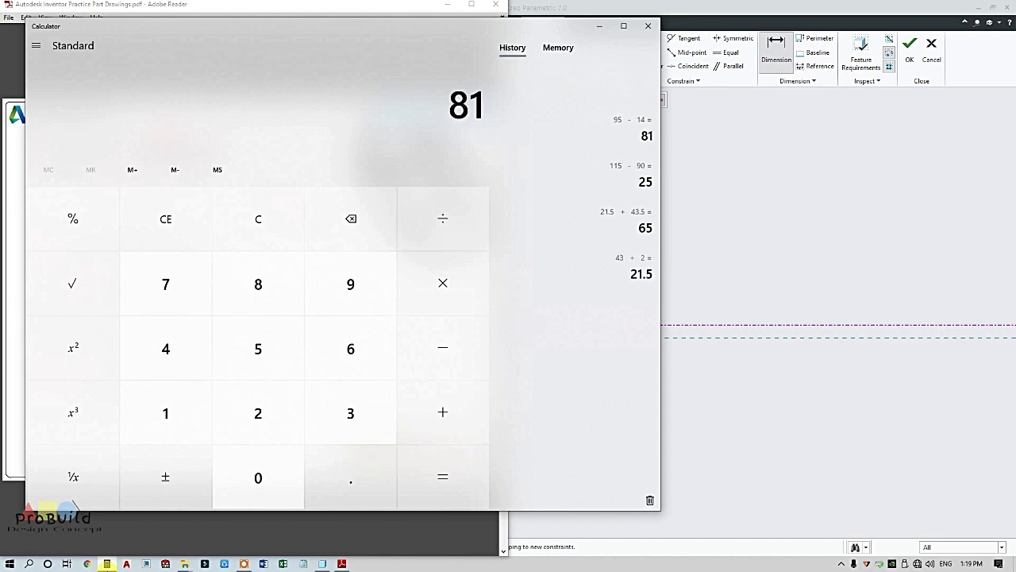
pyautogui.click(743, 267)
# Draw a Ø81 circle centred on the origin and check the drawing's section view
pyautogui.hotkey('ctrl', 'd')
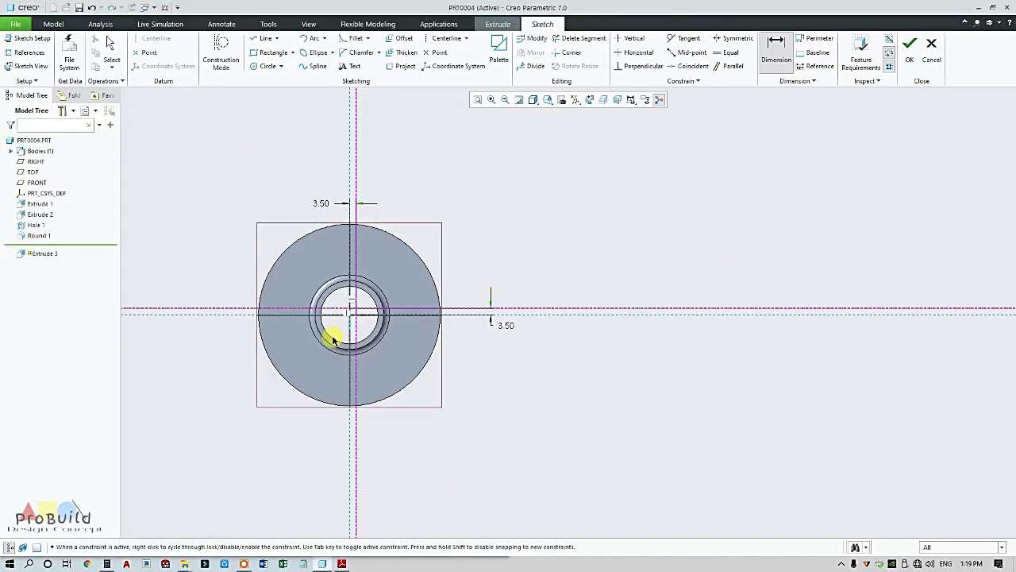
pyautogui.click(266, 66)
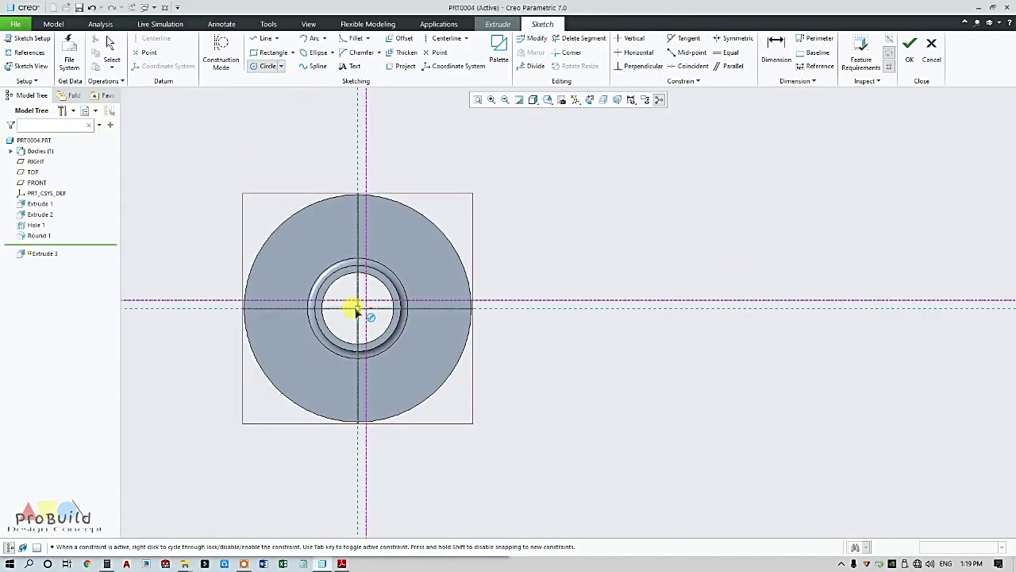
pyautogui.click(356, 309)
pyautogui.click(403, 227)
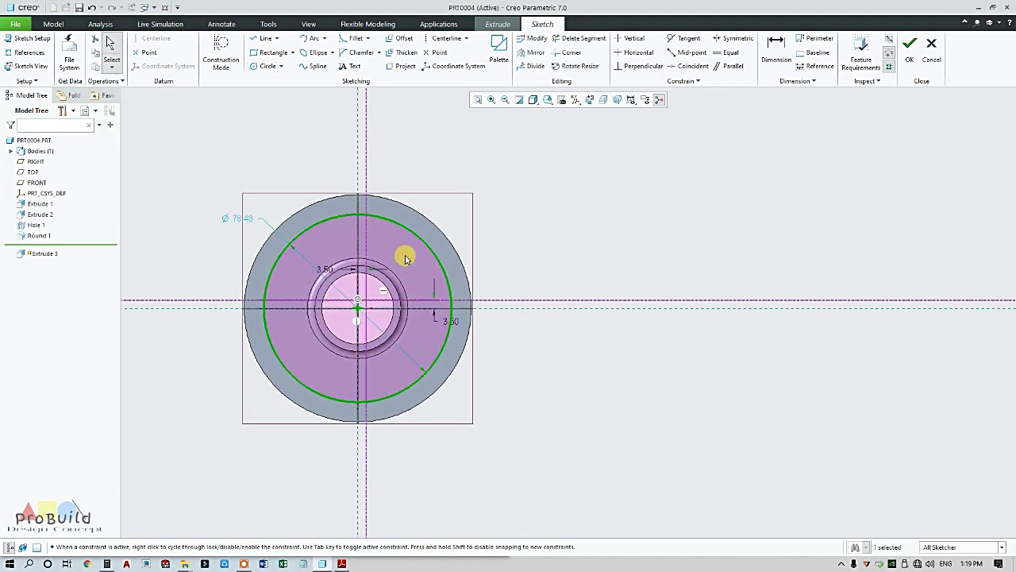
pyautogui.doubleClick(242, 218)
pyautogui.write('81')
pyautogui.press('Return')
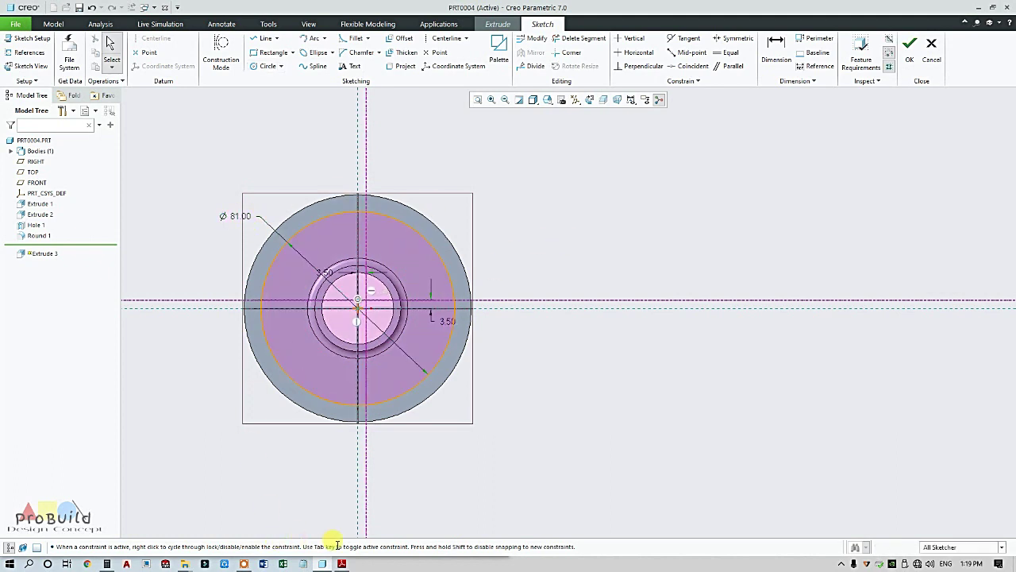
pyautogui.click(342, 564)
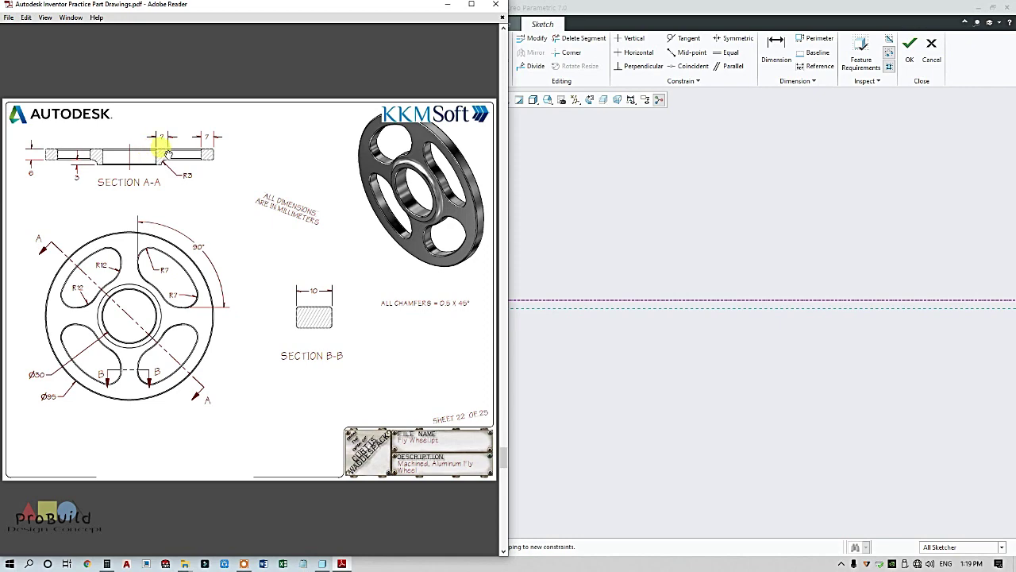
pyautogui.click(526, 194)
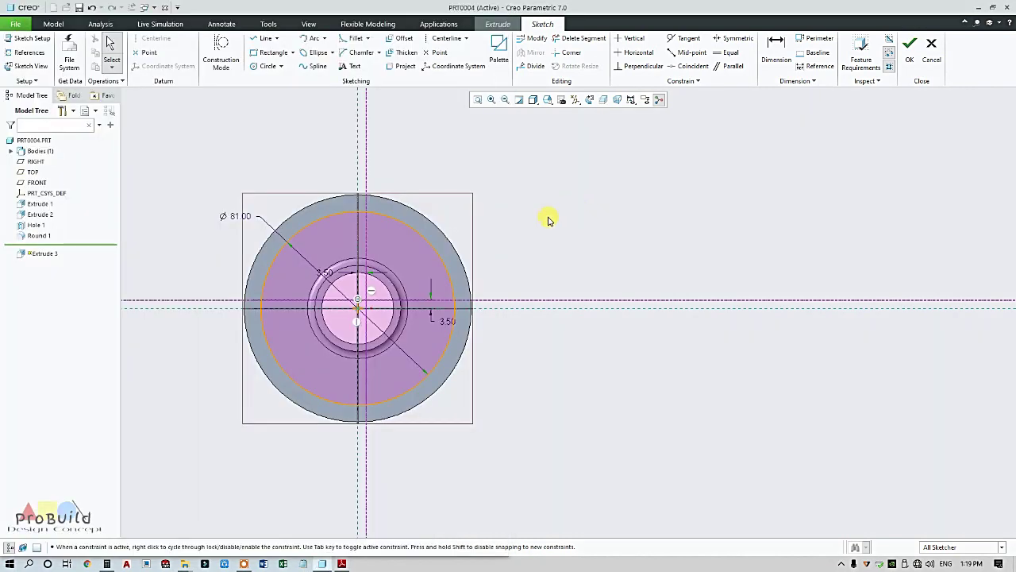
pyautogui.scroll(-2, 447, 267)
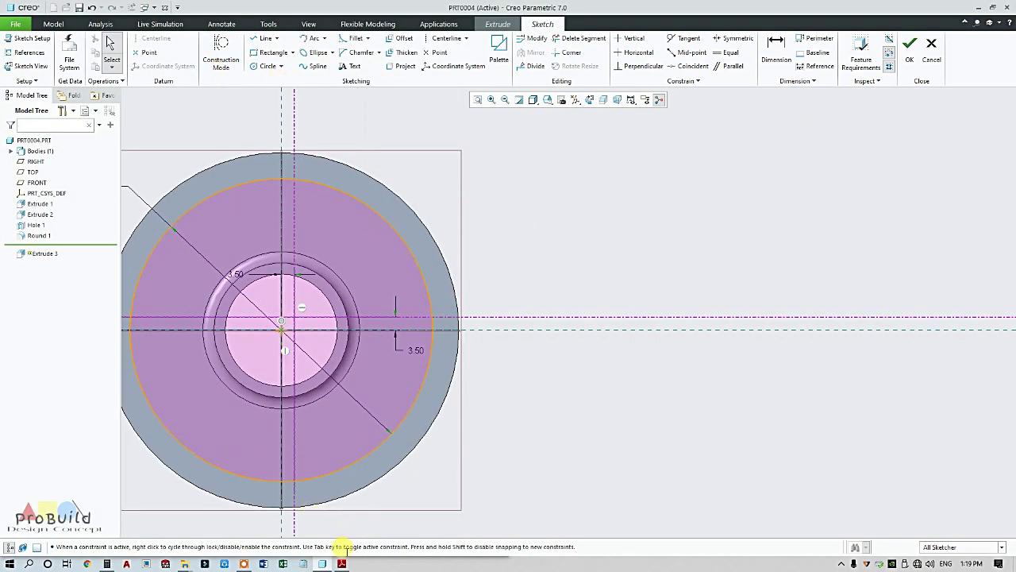
pyautogui.click(342, 563)
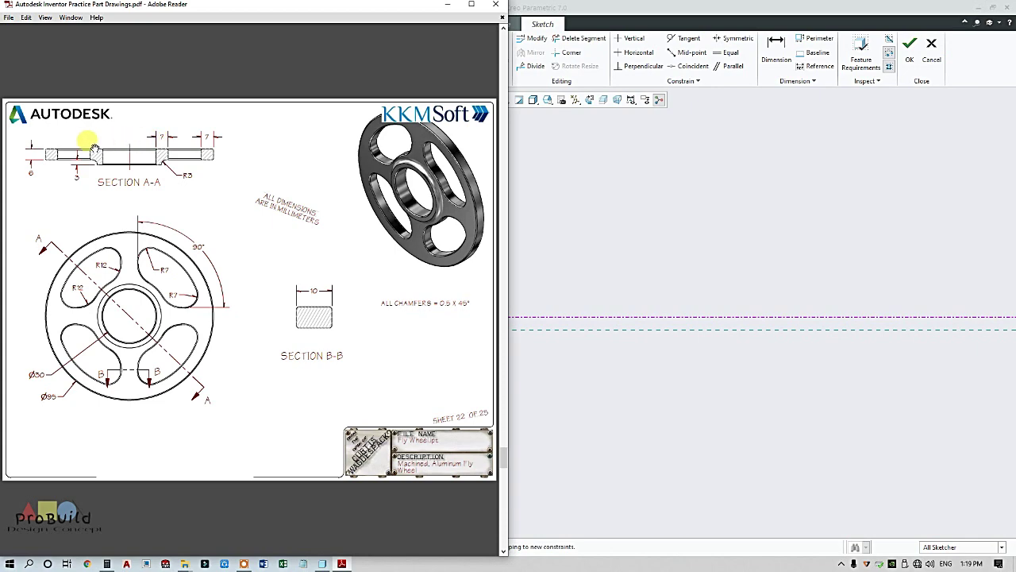
pyautogui.click(604, 258)
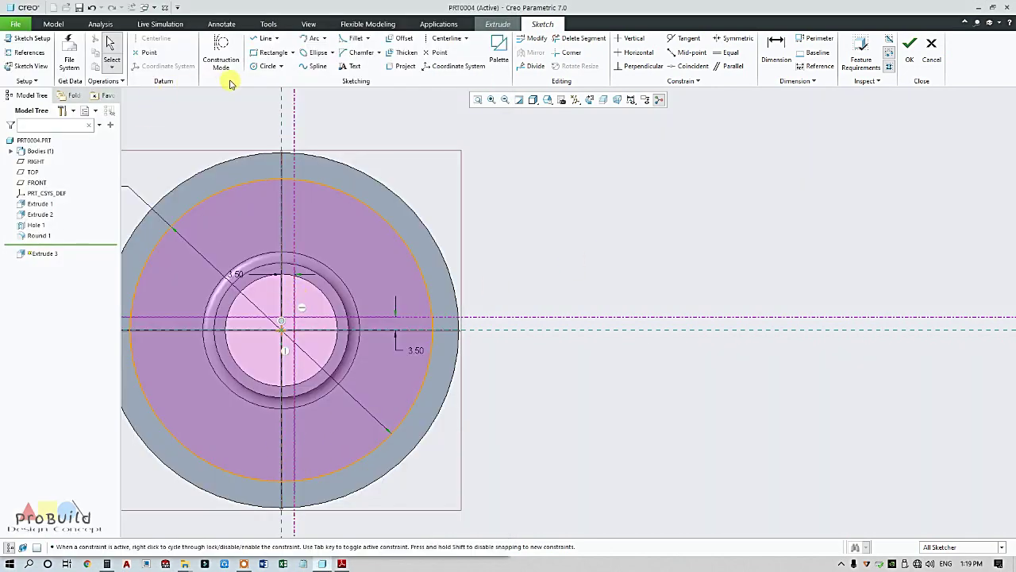
# Add a second origin-centred circle with a 44 diameter
pyautogui.click(266, 66)
pyautogui.click(281, 330)
pyautogui.click(324, 240)
pyautogui.middleClick(340, 277)
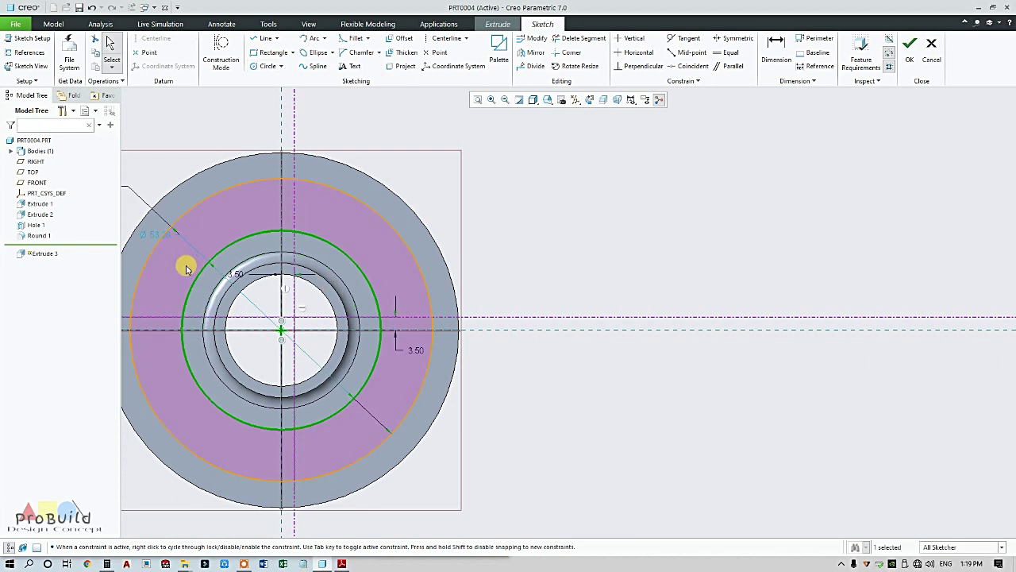
pyautogui.doubleClick(154, 233)
pyautogui.write('44')
pyautogui.press('Return')
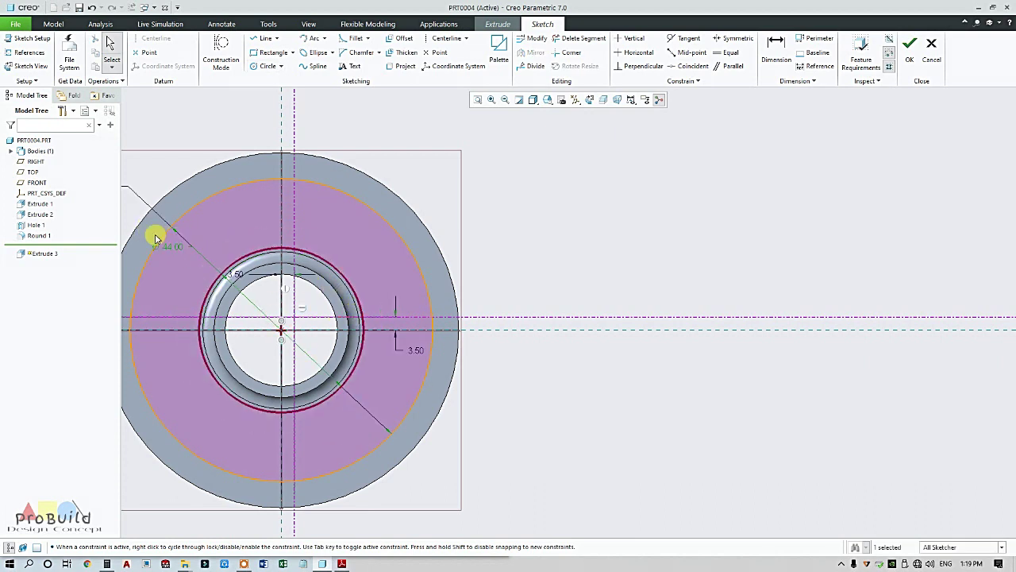
pyautogui.scroll(-2, 376, 252)
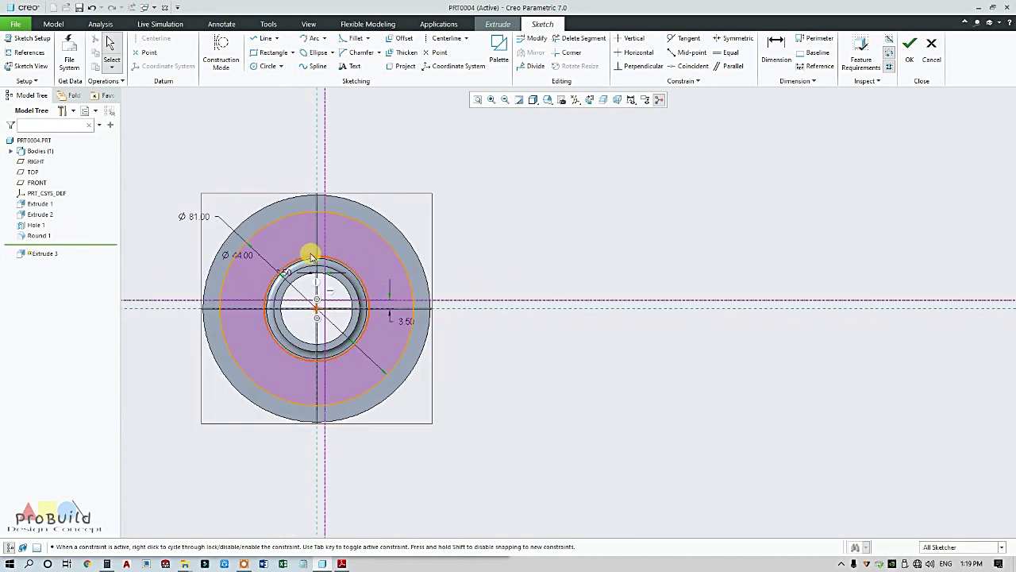
pyautogui.scroll(2, 310, 220)
# Draw the slot's vertical and horizontal line sides between the two circles
pyautogui.click(266, 39)
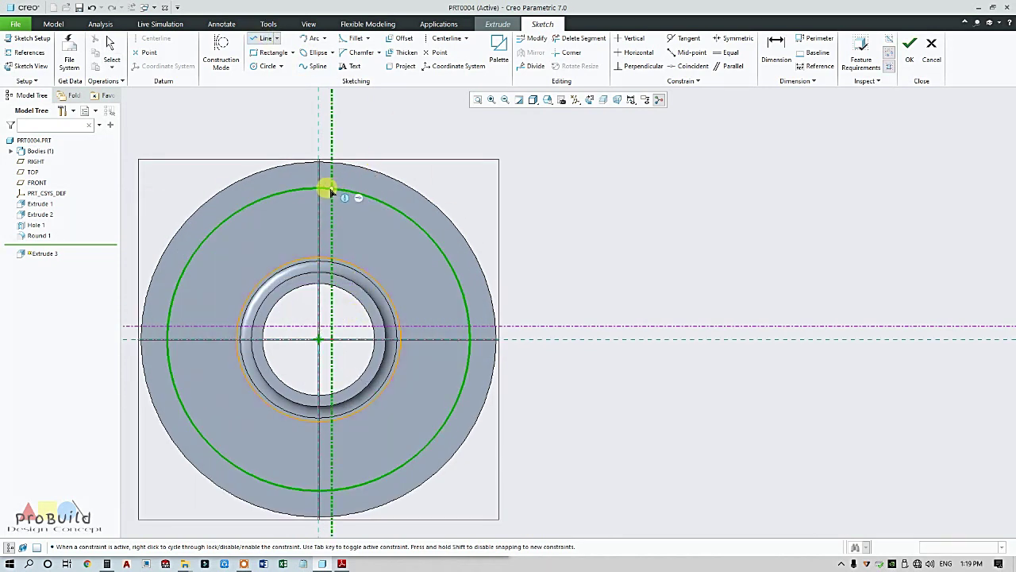
pyautogui.click(332, 189)
pyautogui.click(332, 325)
pyautogui.click(468, 326)
pyautogui.middleClick(550, 286)
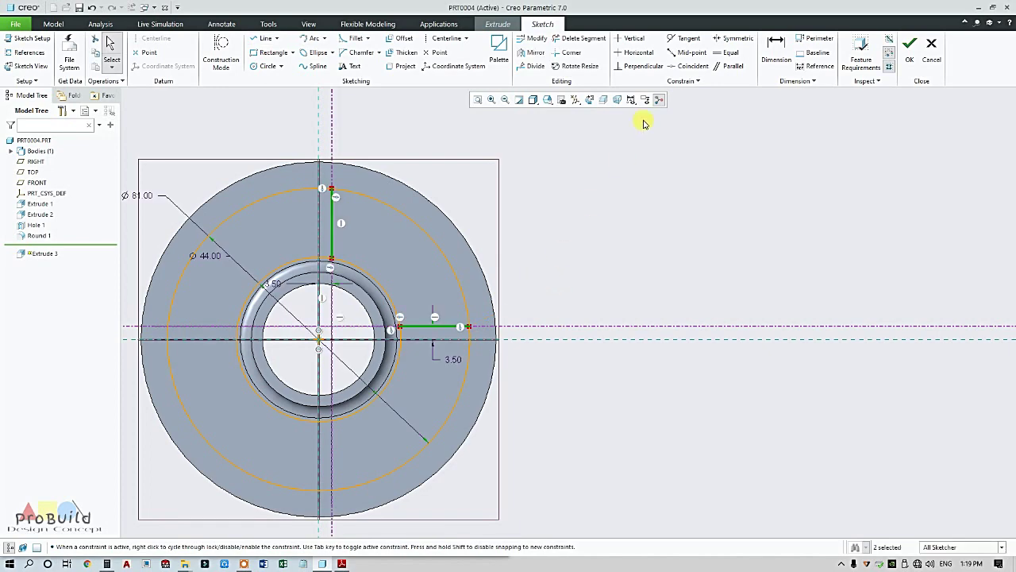
# Trim away the extra arcs and lines, leaving a quarter-ring region between R22 and R40.5
pyautogui.click(580, 38)
pyautogui.moveTo(570, 364)
pyautogui.mouseDown()
pyautogui.moveTo(401, 368)
pyautogui.moveTo(249, 436)
pyautogui.moveTo(173, 438)
pyautogui.moveTo(205, 245)
pyautogui.moveTo(197, 222)
pyautogui.moveTo(281, 284)
pyautogui.mouseUp()
pyautogui.middleClick(280, 283)
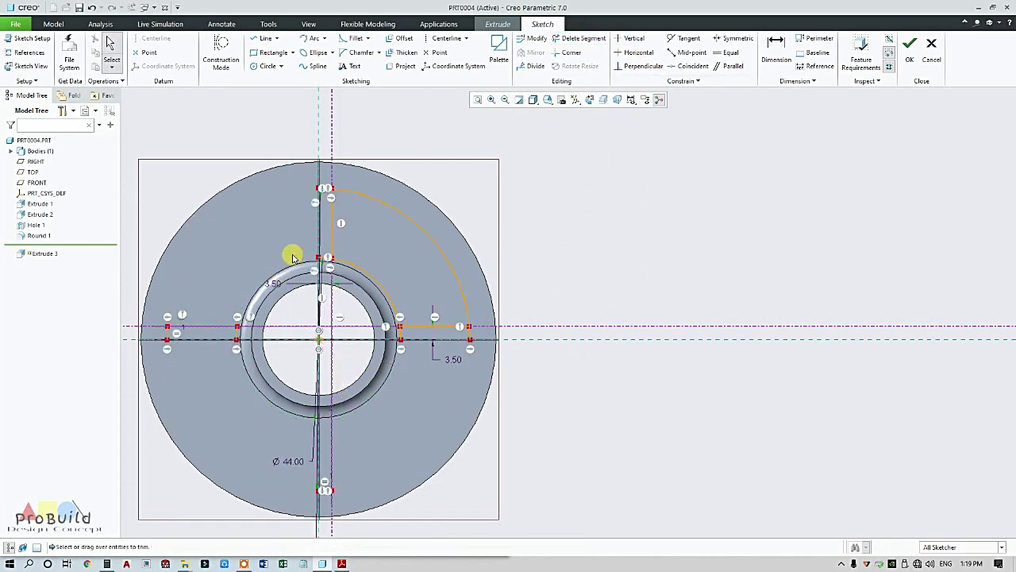
pyautogui.scroll(2, 336, 263)
pyautogui.scroll(-2, 199, 345)
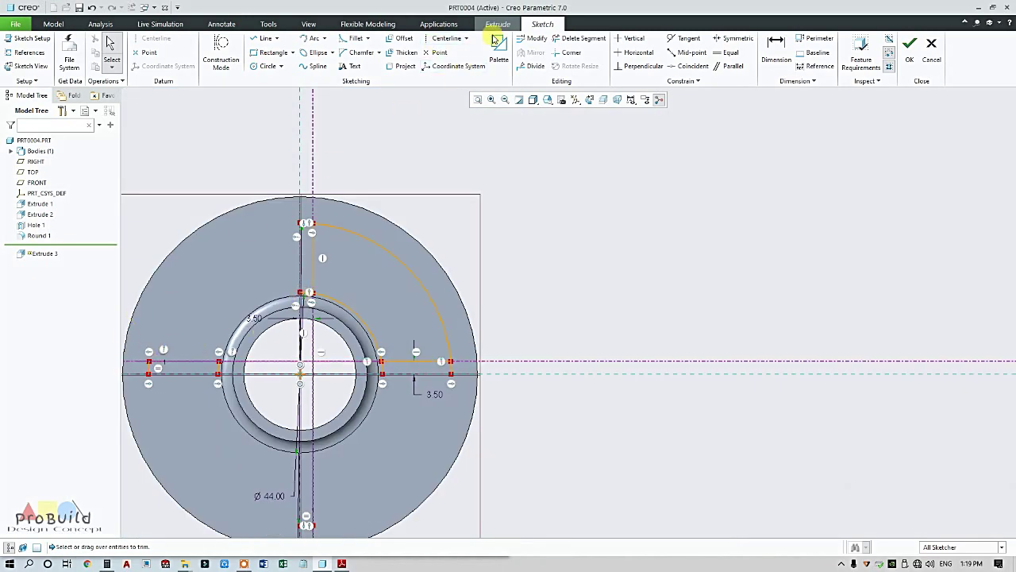
pyautogui.click(580, 38)
pyautogui.scroll(2, 141, 366)
pyautogui.moveTo(140, 368)
pyautogui.mouseDown()
pyautogui.moveTo(262, 374)
pyautogui.moveTo(617, 358)
pyautogui.moveTo(645, 370)
pyautogui.moveTo(767, 375)
pyautogui.mouseUp()
pyautogui.scroll(-3, 470, 325)
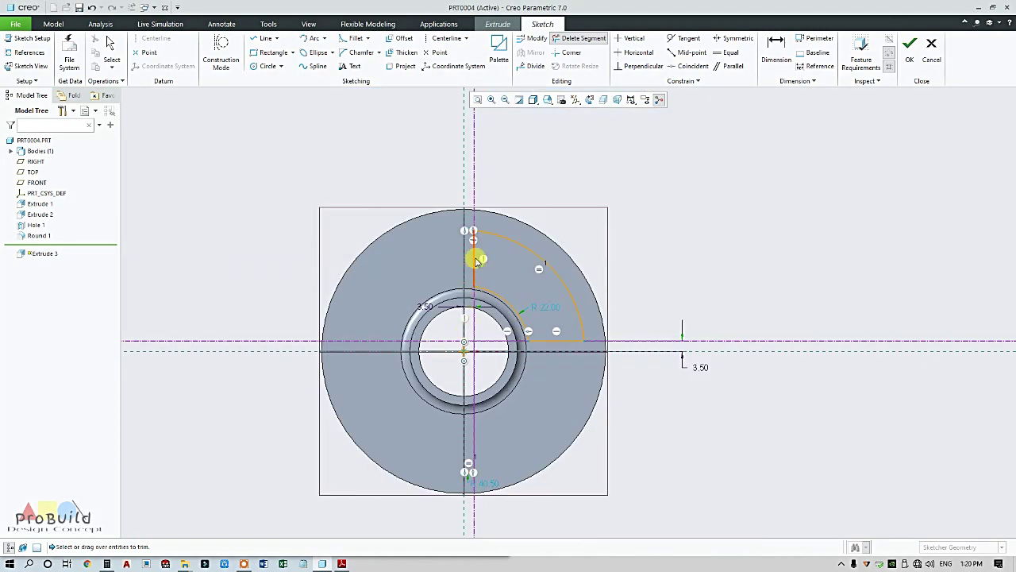
pyautogui.scroll(2, 477, 250)
pyautogui.middleClick(389, 297)
pyautogui.scroll(-4, 389, 300)
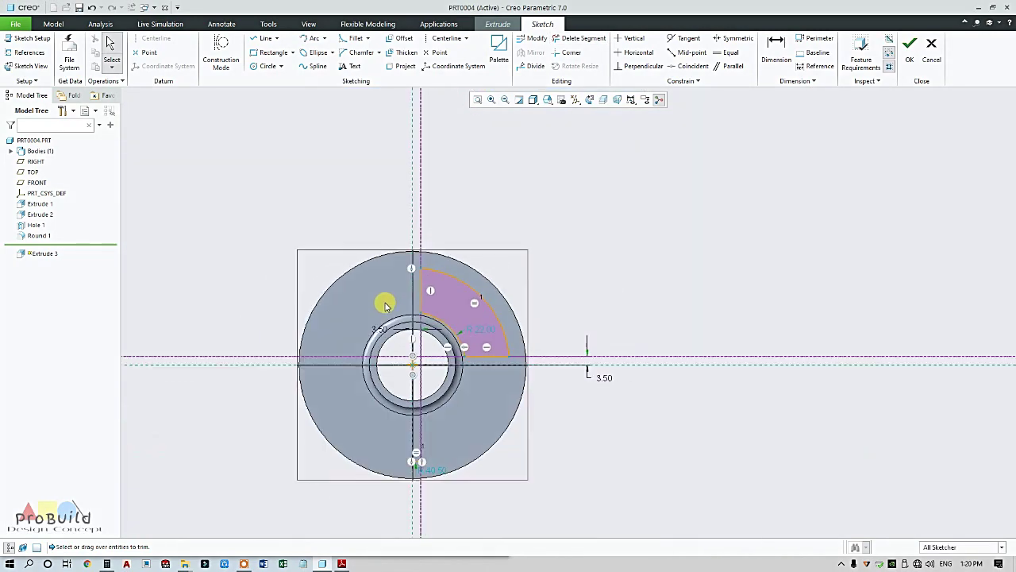
pyautogui.scroll(5, 508, 400)
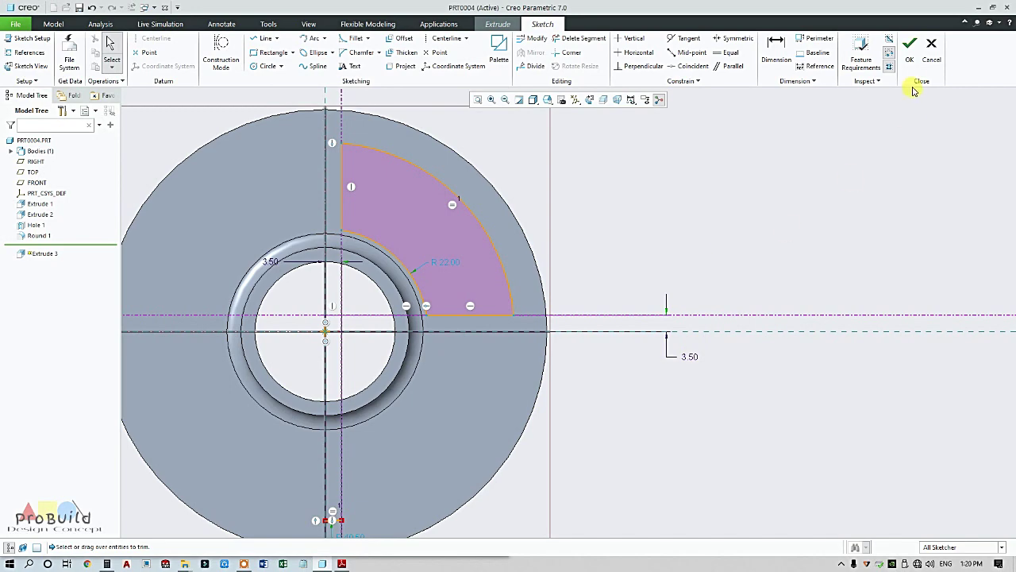
# Dismiss the incomplete-section warning and select the stray short segment at the bottom
pyautogui.click(910, 57)
pyautogui.click(567, 248)
pyautogui.scroll(-3, 597, 415)
pyautogui.scroll(3, 400, 374)
pyautogui.scroll(2, 370, 320)
pyautogui.scroll(-3, 384, 363)
pyautogui.scroll(3, 497, 325)
pyautogui.scroll(-4, 397, 349)
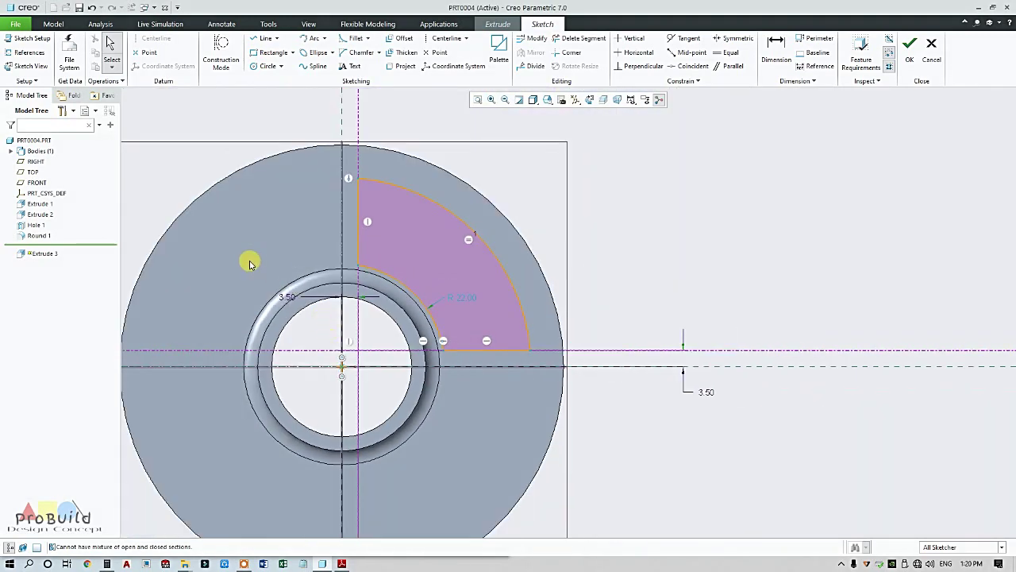
pyautogui.scroll(-2, 609, 274)
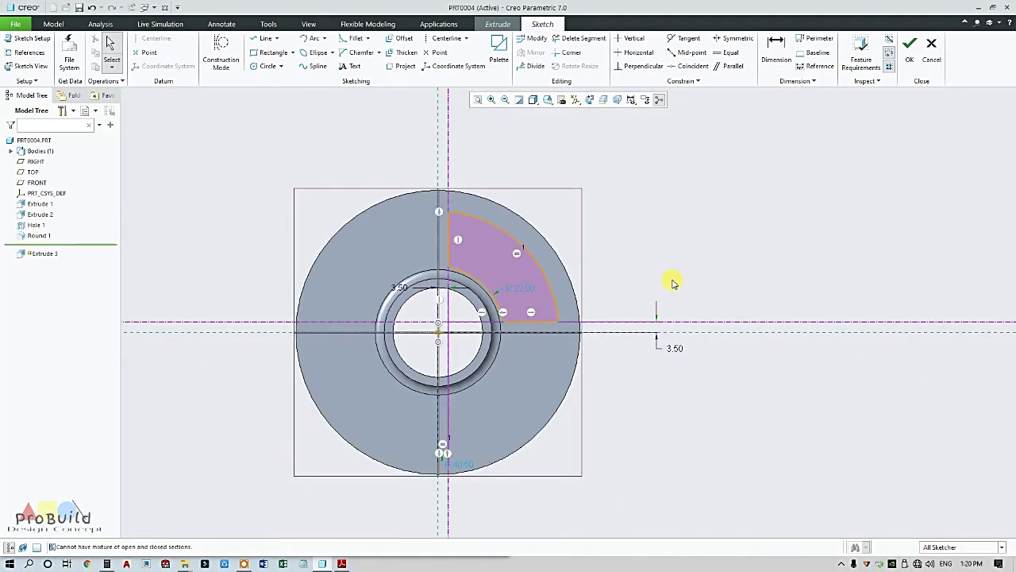
pyautogui.scroll(1, 671, 283)
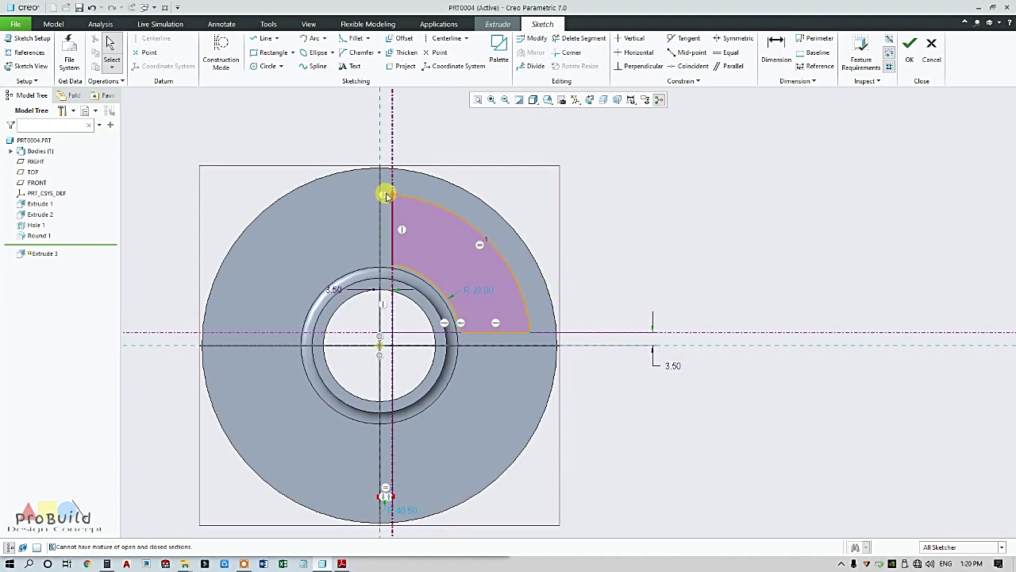
pyautogui.scroll(4, 385, 509)
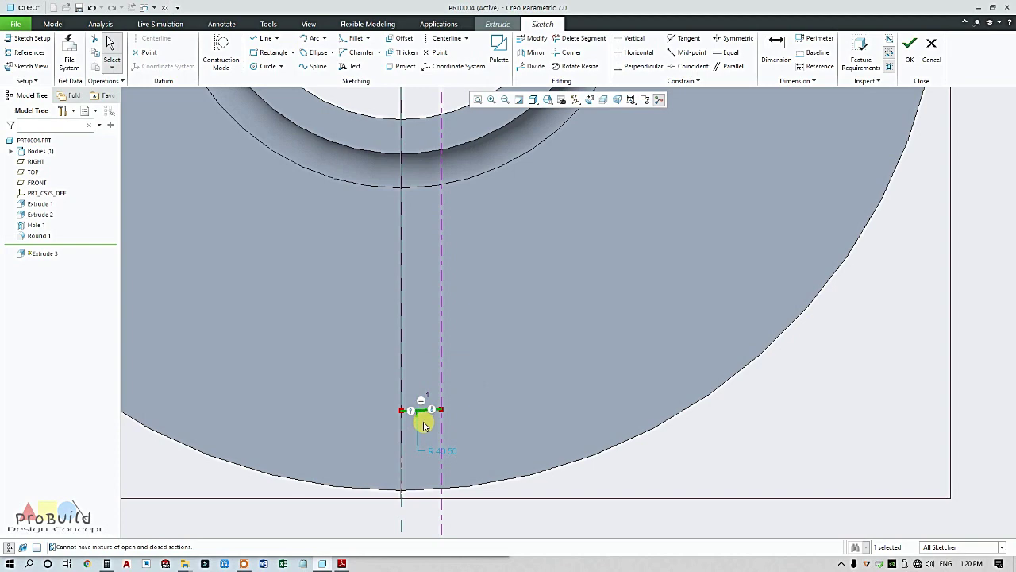
pyautogui.click(424, 415)
pyautogui.scroll(-8, 424, 424)
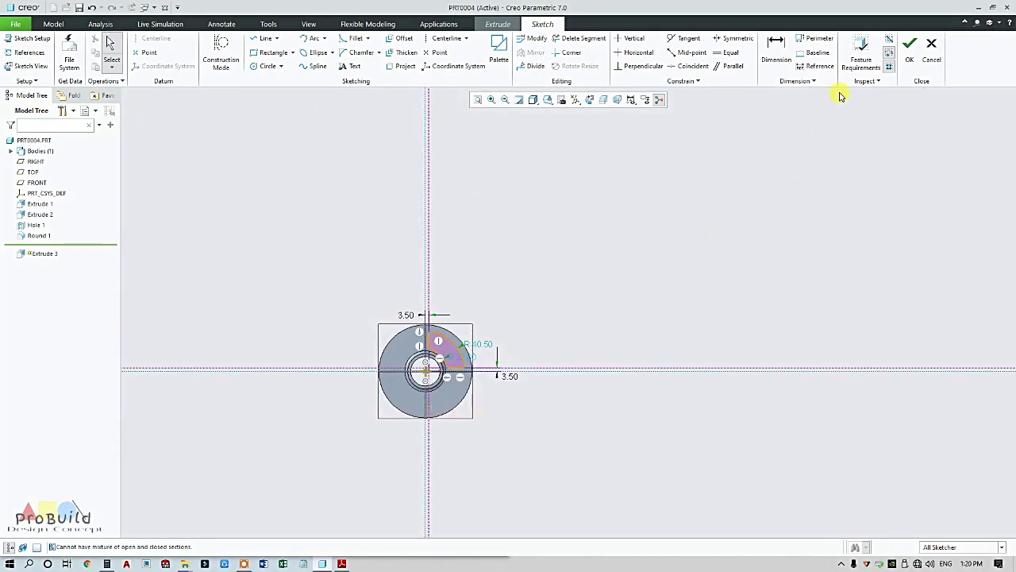
# Finish the sketch and cut the quarter-ring slot through the disc with flipped depth
pyautogui.click(910, 50)
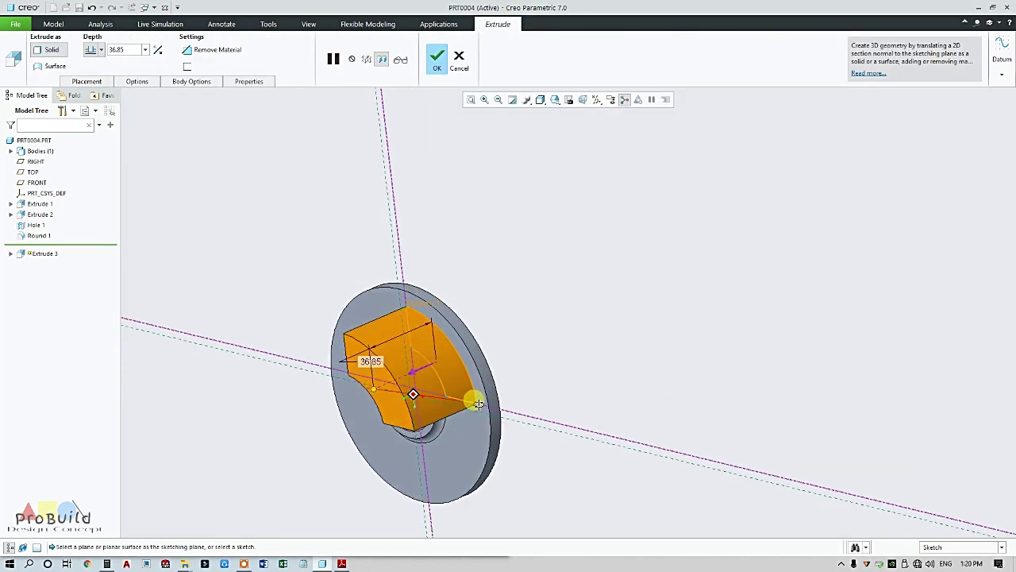
pyautogui.click(158, 50)
pyautogui.click(211, 49)
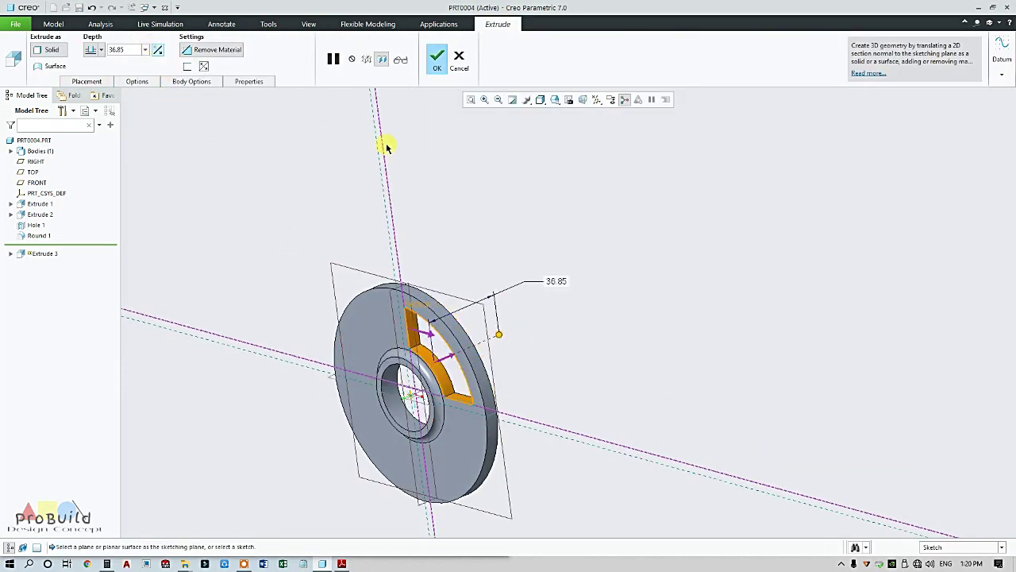
pyautogui.click(439, 62)
pyautogui.scroll(-5, 526, 386)
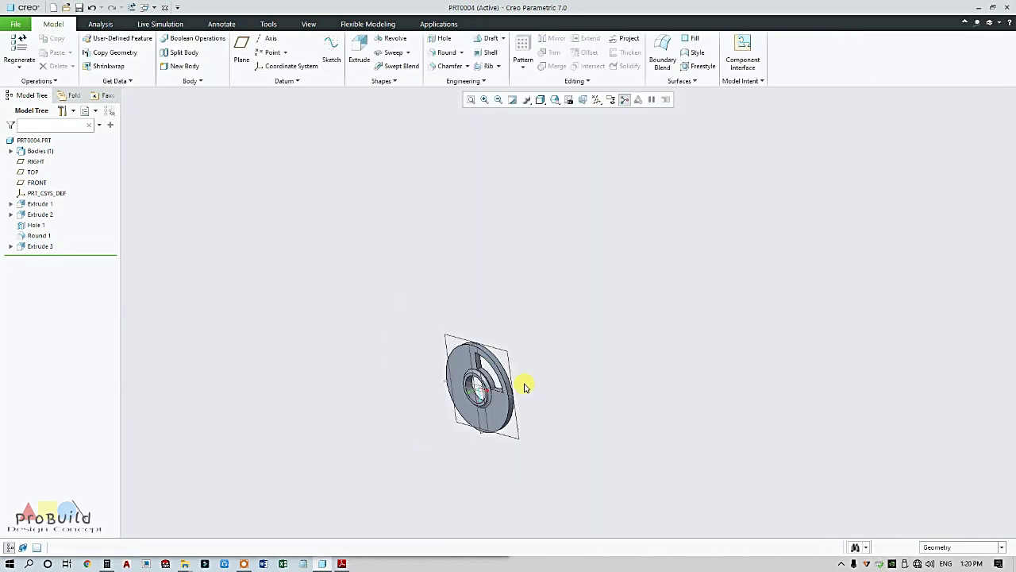
pyautogui.scroll(8, 532, 413)
pyautogui.moveTo(531, 413); pyautogui.dragTo(570, 429, button='middle')
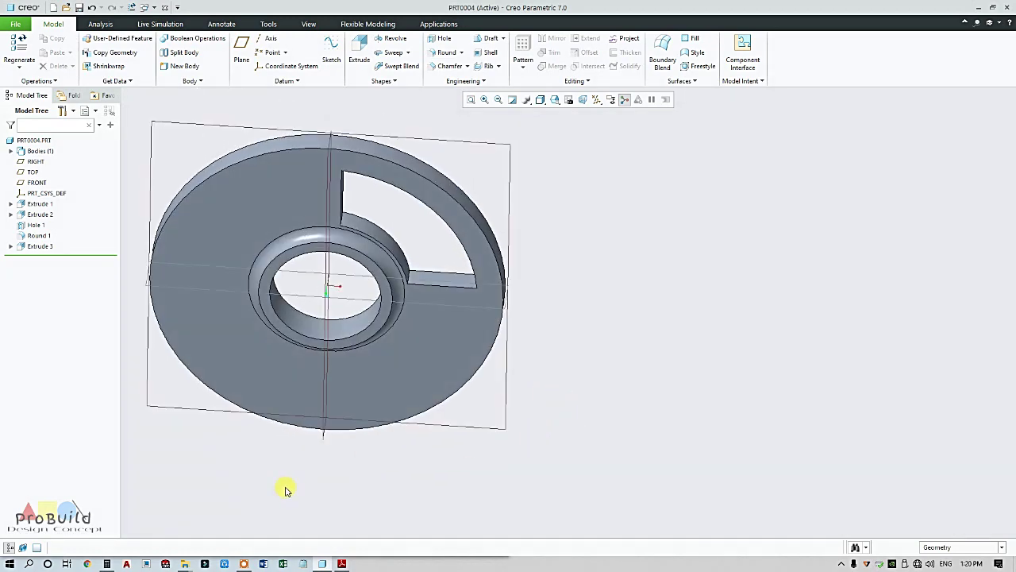
# Check the flywheel reference drawing, then start a round on the slot edges
pyautogui.click(341, 564)
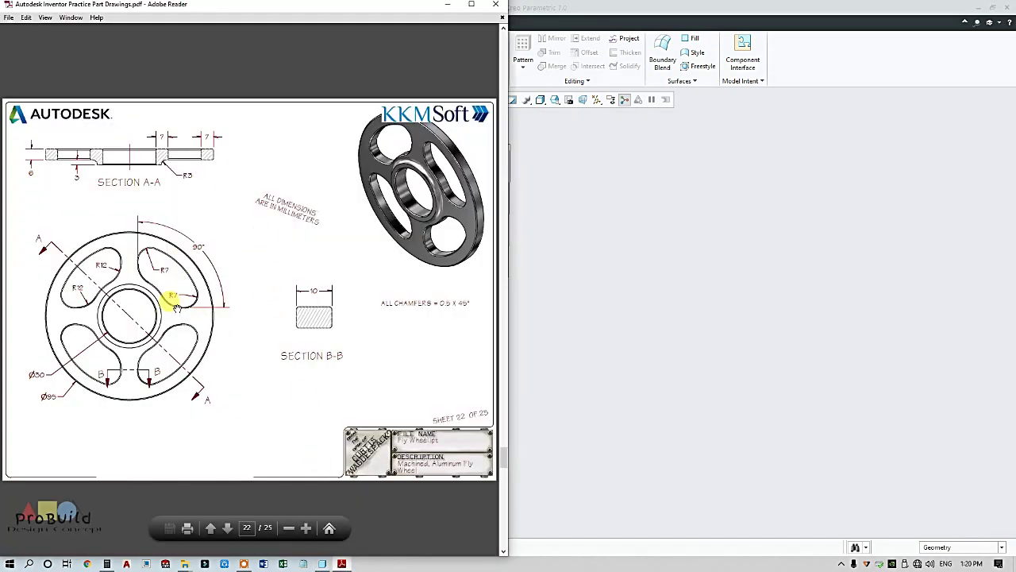
pyautogui.click(579, 356)
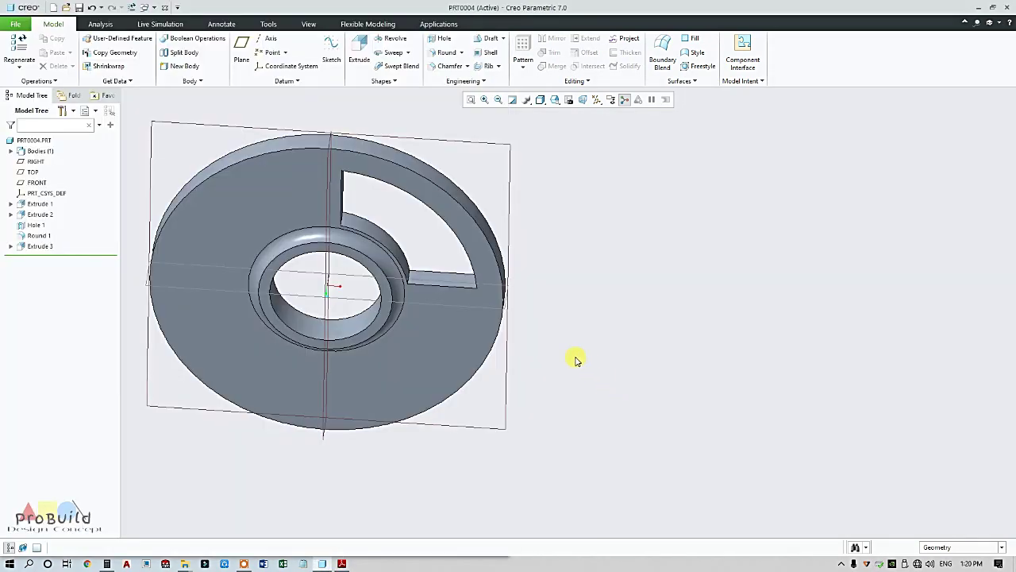
pyautogui.click(447, 52)
pyautogui.scroll(-6, 459, 227)
# Round both slot corner edges with a 7.00 mm radius as Round 2
pyautogui.click(467, 316)
pyautogui.write('7')
pyautogui.press('Return')
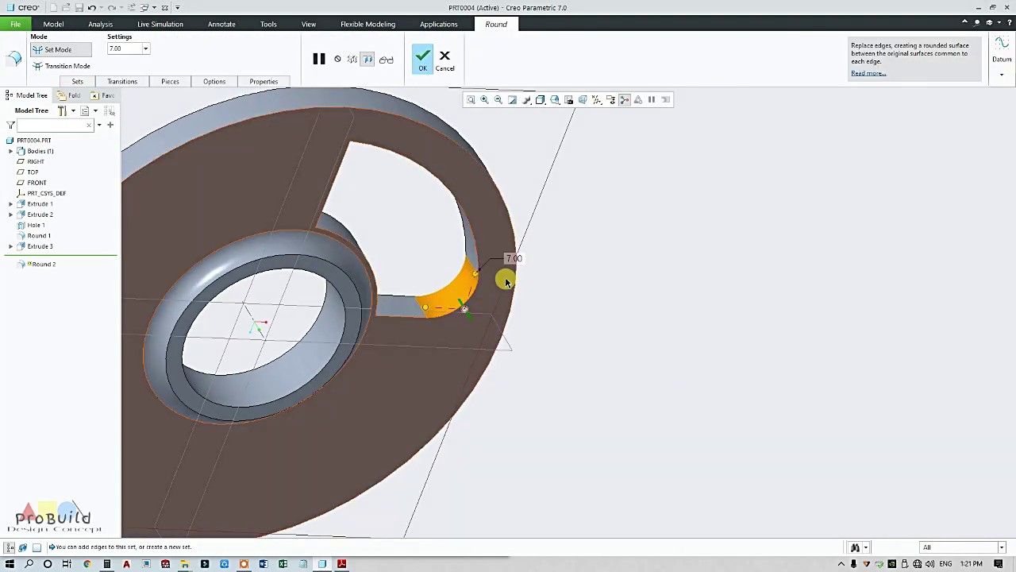
pyautogui.moveTo(495, 281); pyautogui.dragTo(306, 281, button='middle')
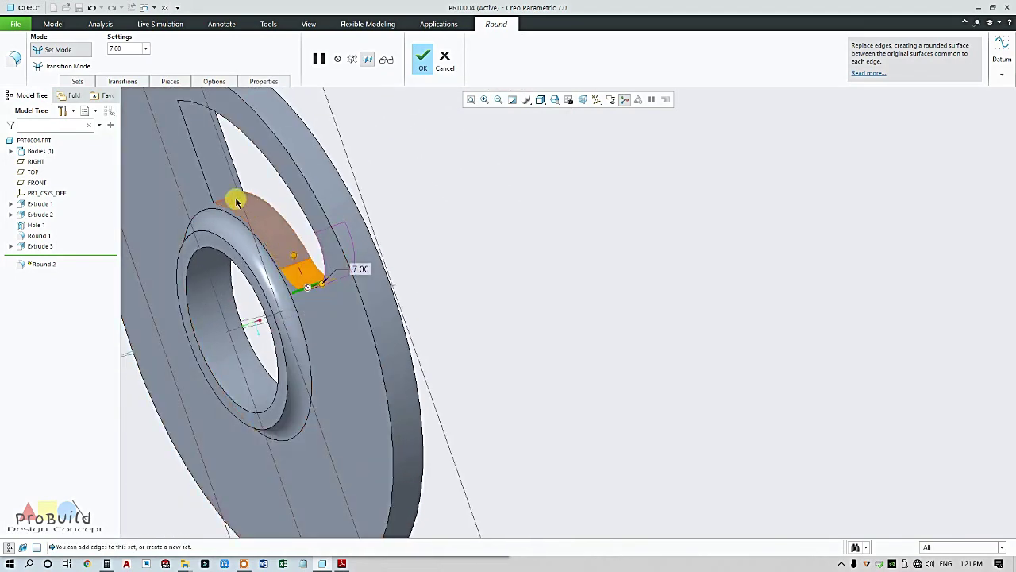
pyautogui.scroll(4, 284, 286)
pyautogui.scroll(-5, 284, 286)
pyautogui.click(284, 283)
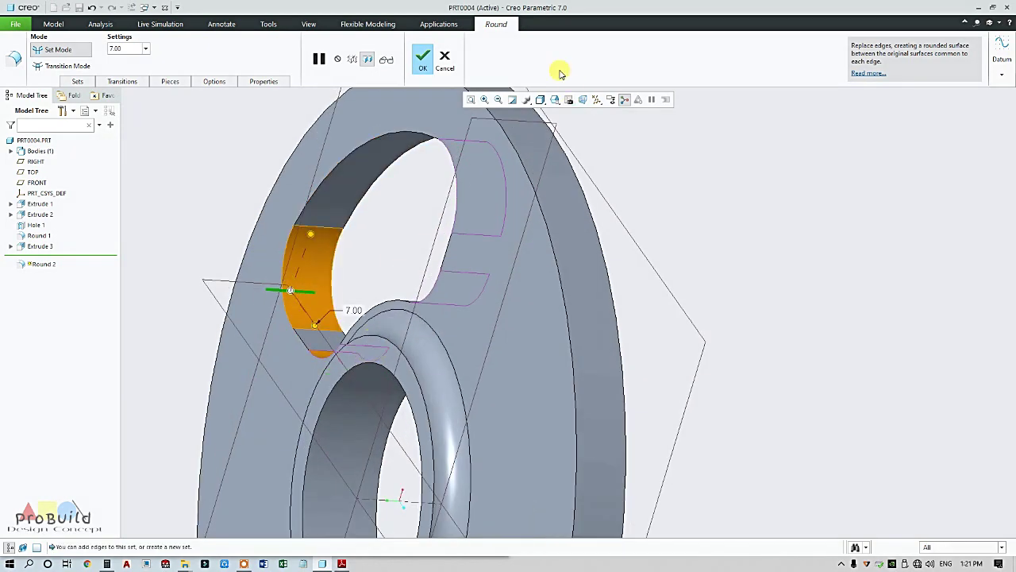
pyautogui.click(415, 66)
# Select Round 2 and Extrude 3 in the model tree and group them as LOCAL_GROUP
pyautogui.scroll(5, 687, 281)
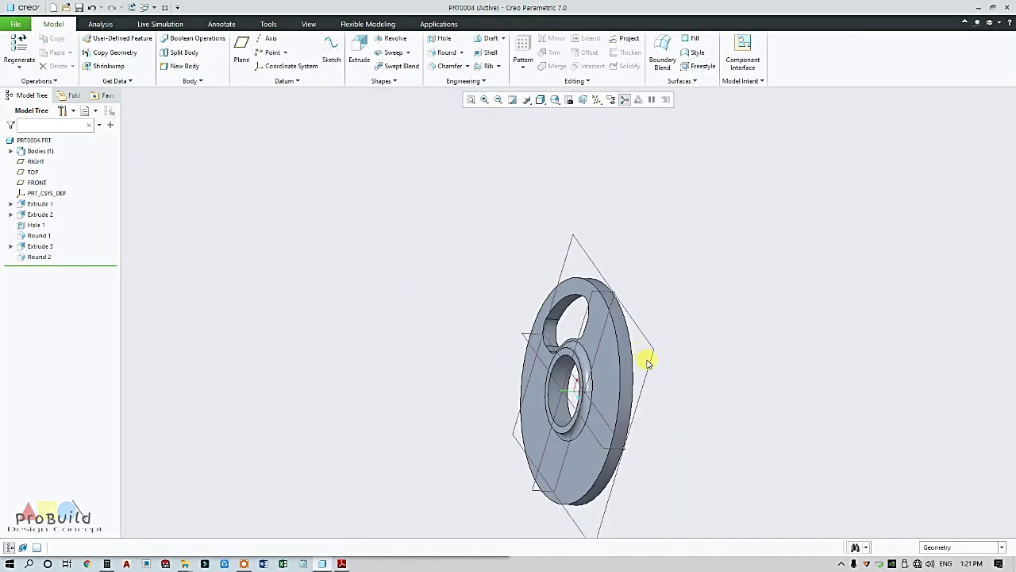
pyautogui.moveTo(775, 401); pyautogui.dragTo(715, 406, button='middle')
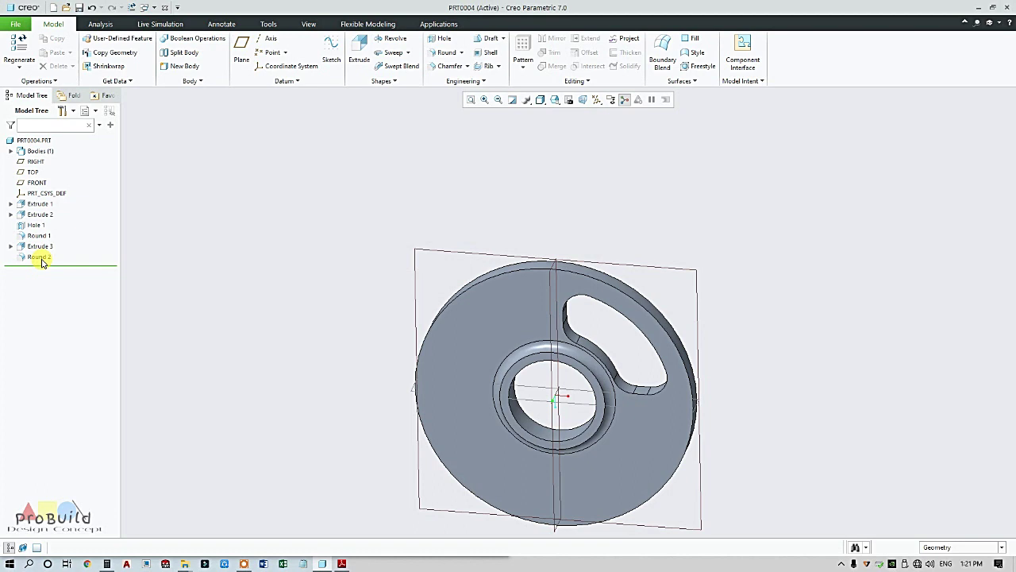
pyautogui.click(40, 257)
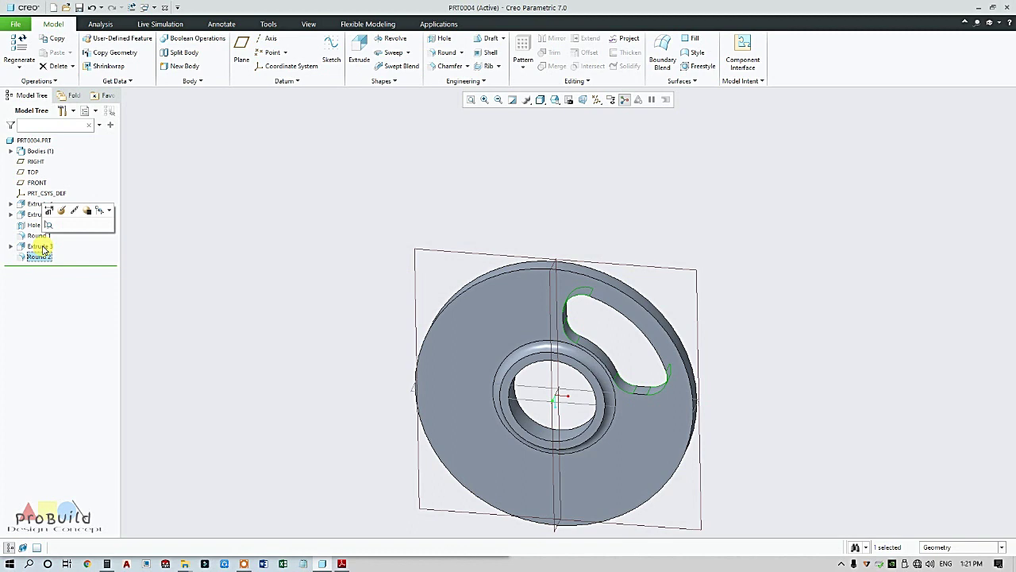
pyautogui.keyDown('ctrl'); pyautogui.click(44, 248); pyautogui.keyUp('ctrl')
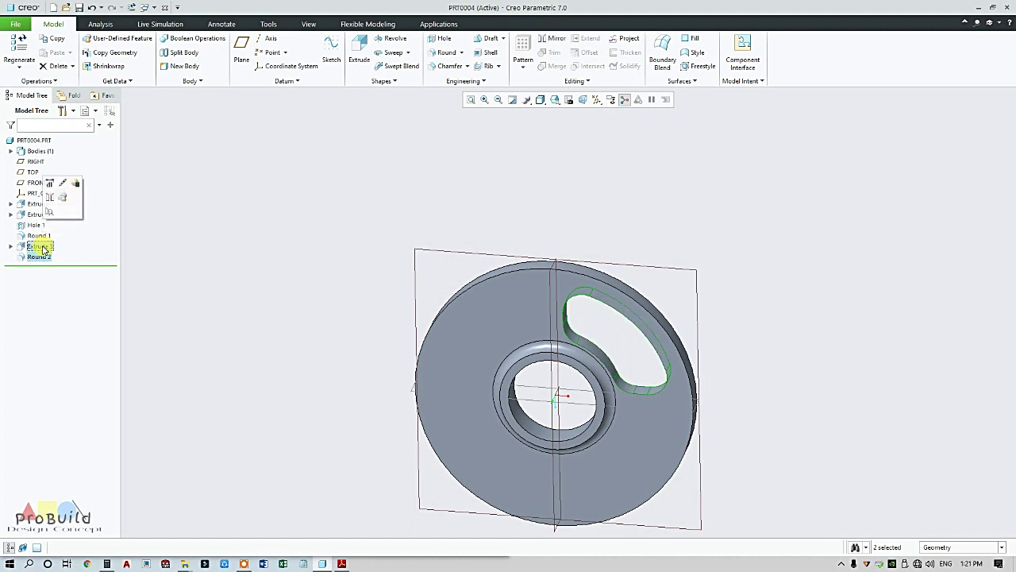
pyautogui.click(63, 197)
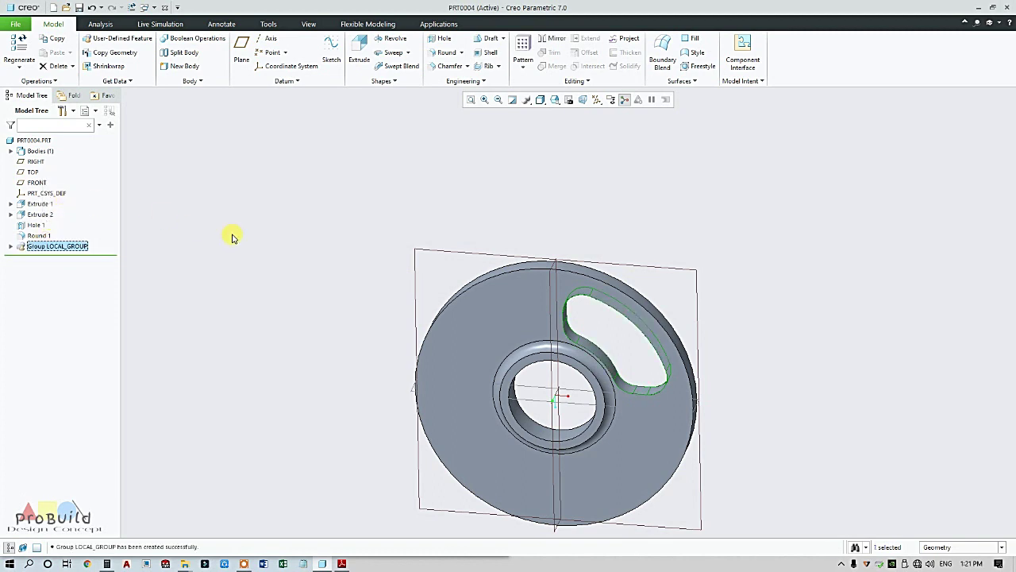
pyautogui.click(61, 247)
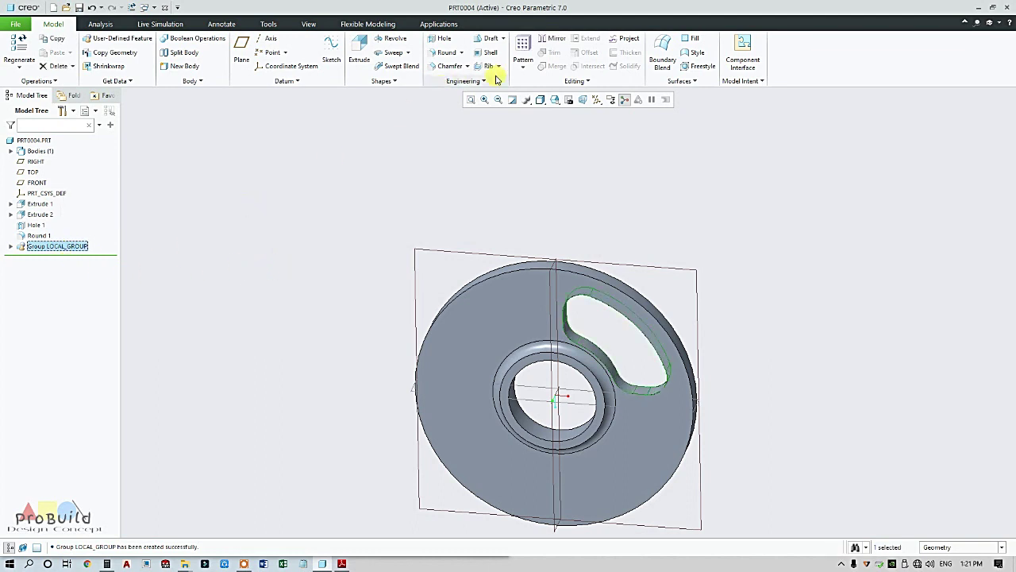
# Start an Axis pattern of the slot group around the bore's central axis
pyautogui.click(523, 66)
pyautogui.click(540, 81)
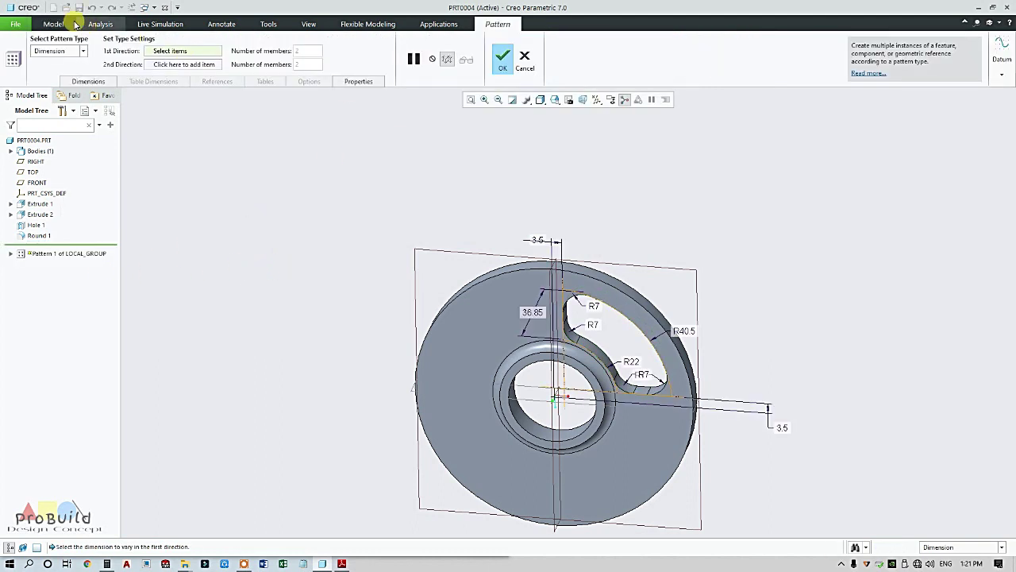
pyautogui.click(56, 50)
pyautogui.click(44, 80)
pyautogui.scroll(5, 244, 186)
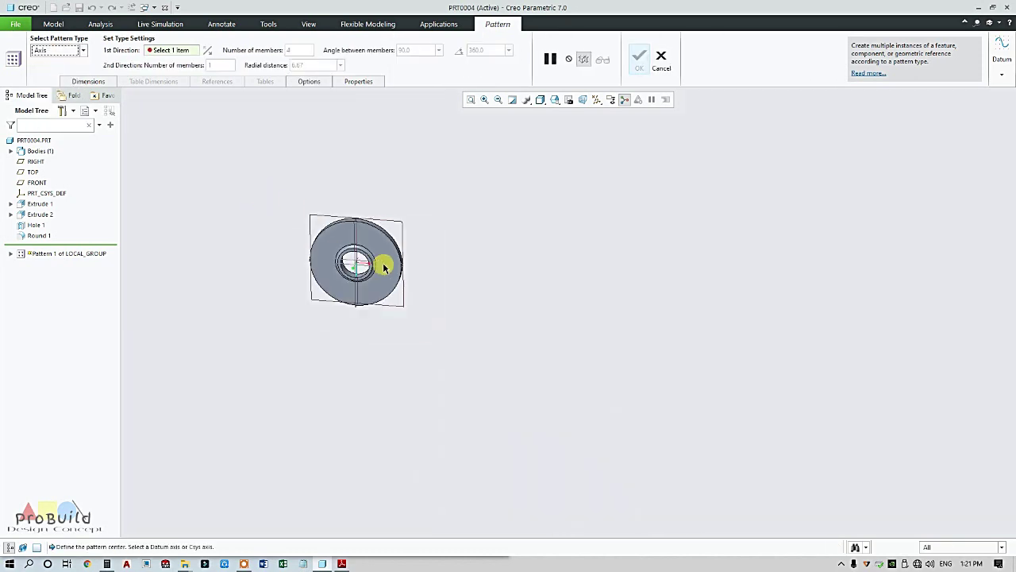
pyautogui.moveTo(390, 272); pyautogui.dragTo(284, 215, button='middle')
pyautogui.scroll(-4, 379, 292)
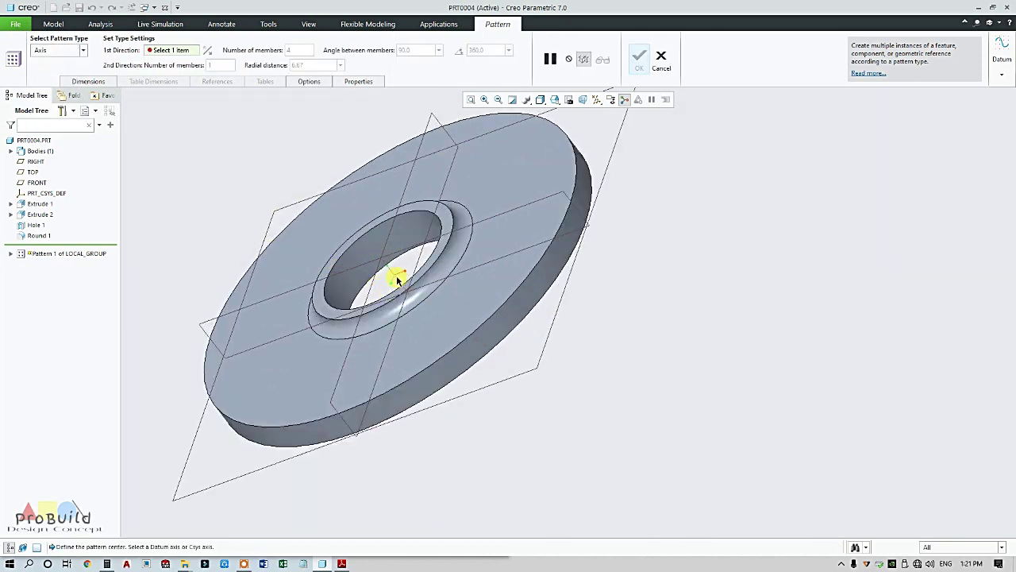
pyautogui.click(397, 279)
# Spread four pattern members over the full 360° and confirm the pattern
pyautogui.scroll(3, 374, 266)
pyautogui.moveTo(352, 256); pyautogui.dragTo(308, 246, button='middle')
pyautogui.scroll(-4, 308, 247)
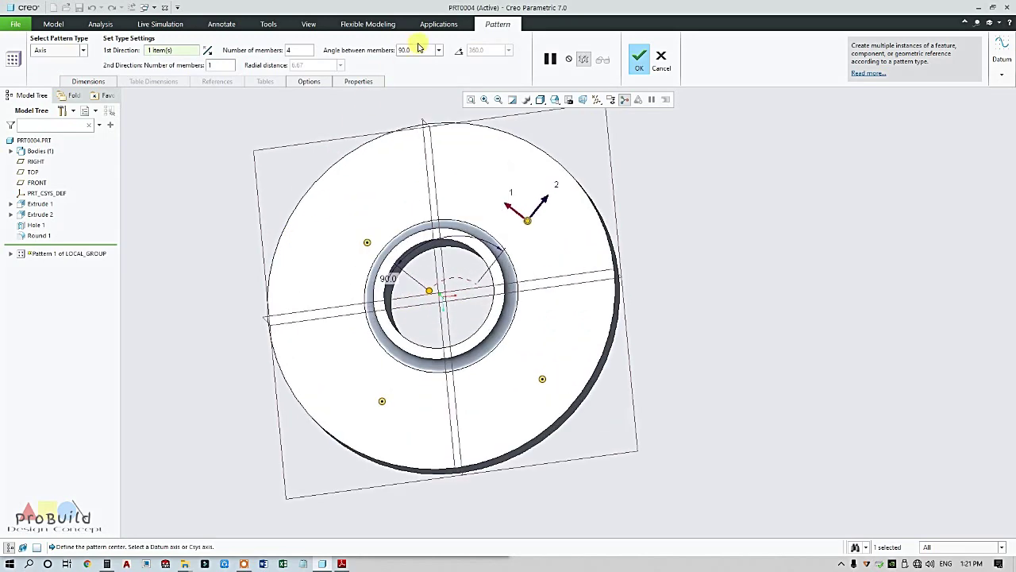
pyautogui.click(459, 51)
pyautogui.click(640, 62)
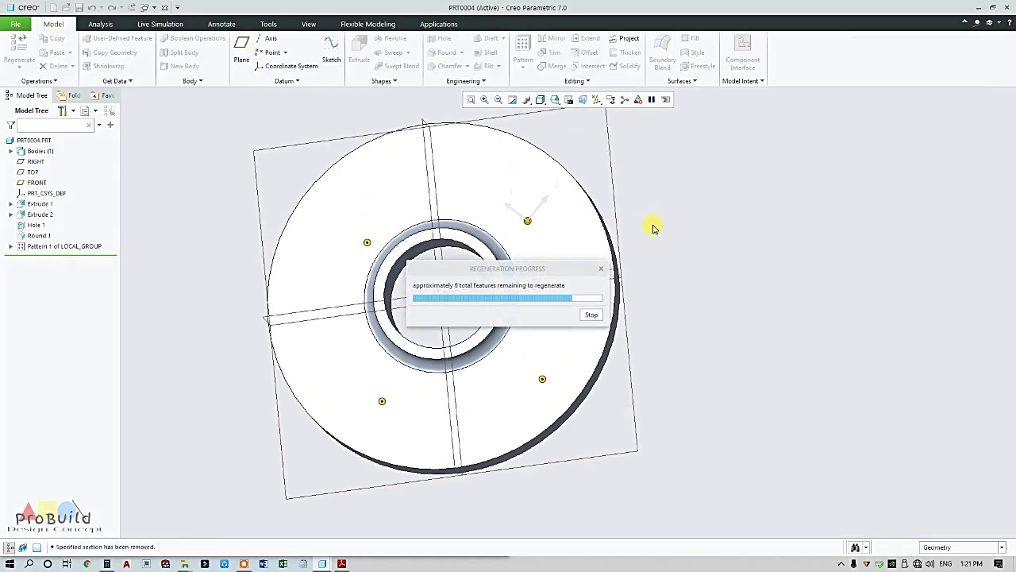
pyautogui.moveTo(672, 263); pyautogui.dragTo(655, 243, button='middle')
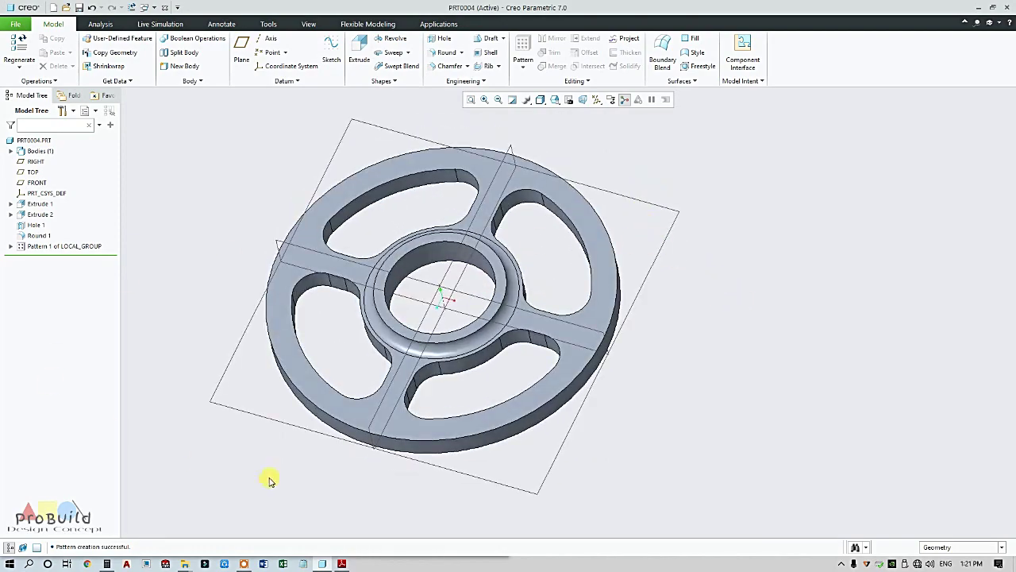
# Check the reference drawing, then begin a chamfer on one slot's top edge chain
pyautogui.click(342, 564)
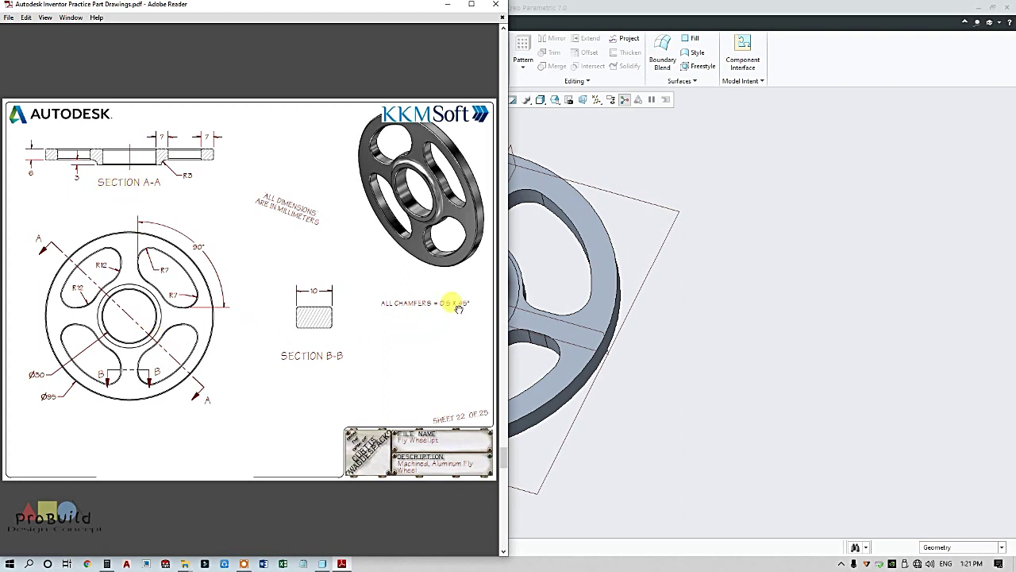
pyautogui.click(719, 344)
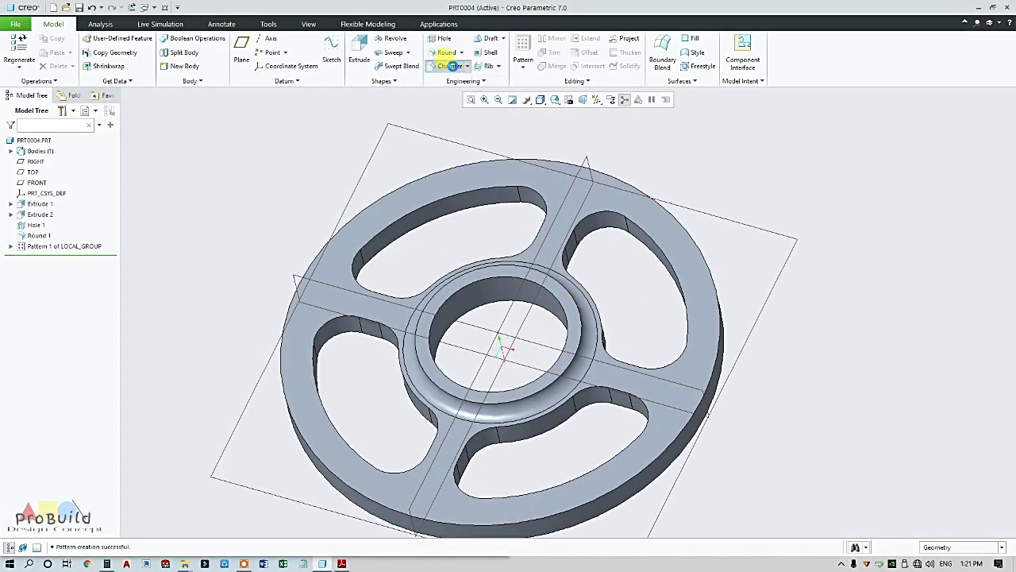
pyautogui.click(460, 66)
pyautogui.scroll(-3, 608, 251)
pyautogui.click(588, 191)
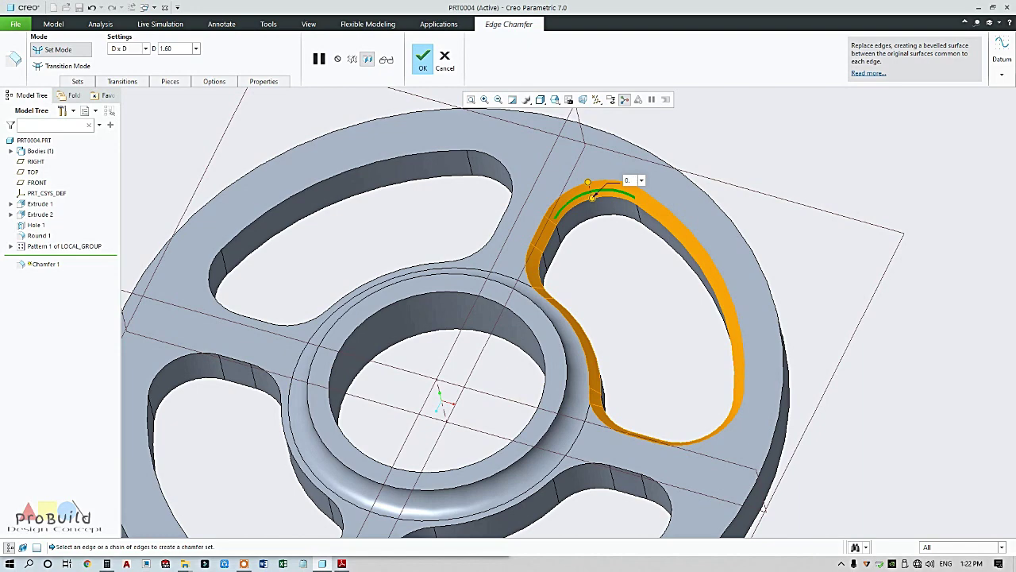
# Set the chamfer distance to 0.50
pyautogui.click(342, 564)
pyautogui.click(342, 564)
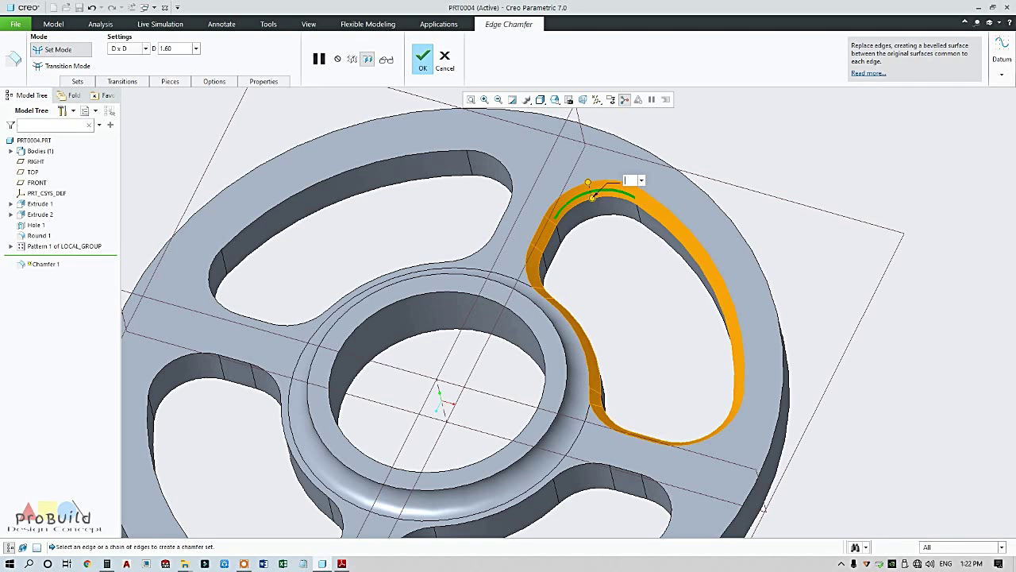
pyautogui.write('0.5')
pyautogui.press('Return')
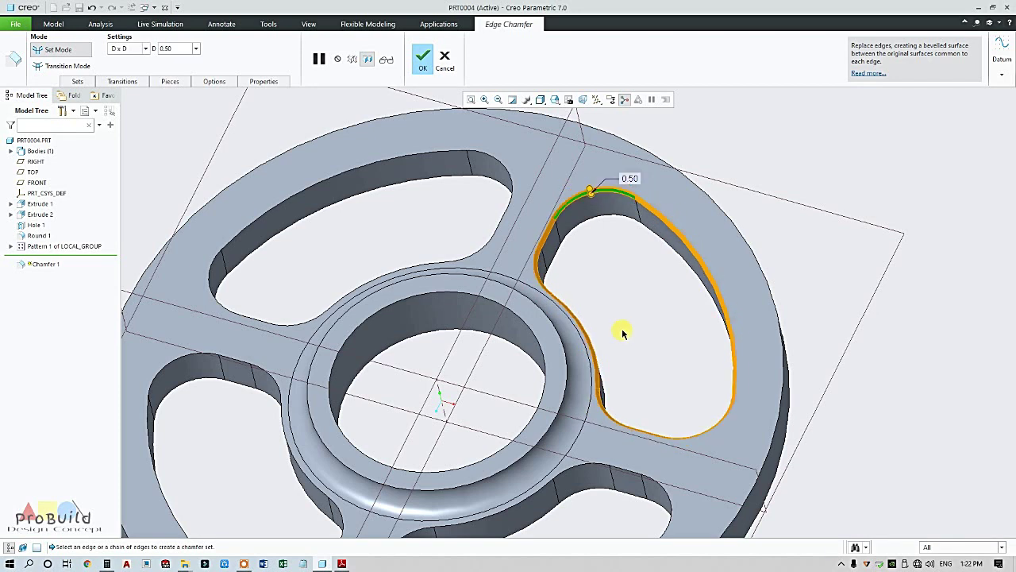
# Add the bore edge, the left, lower-left and lower-right slot edges and the outer rim to the chamfer
pyautogui.click(510, 309)
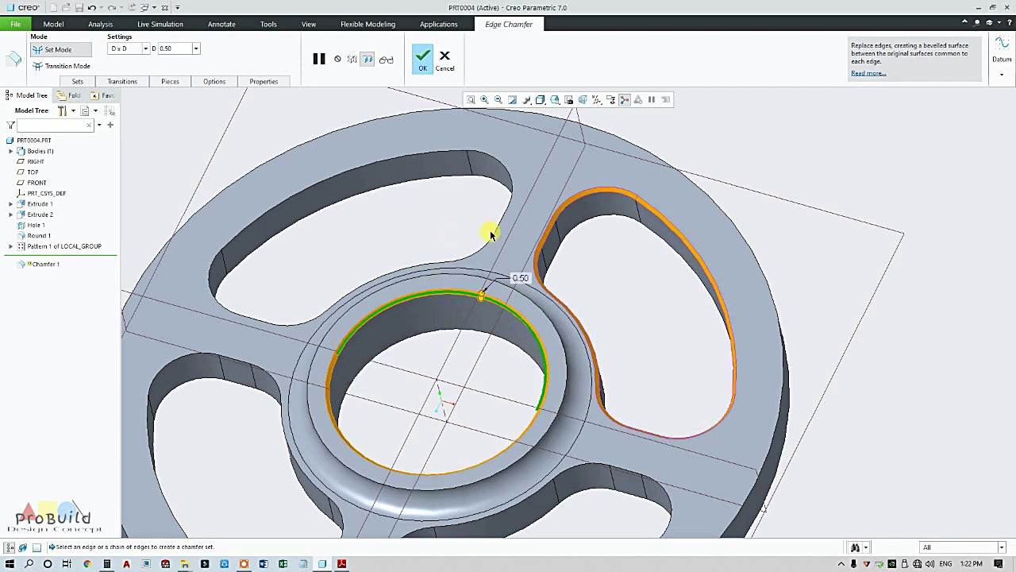
pyautogui.click(493, 236)
pyautogui.scroll(3, 491, 235)
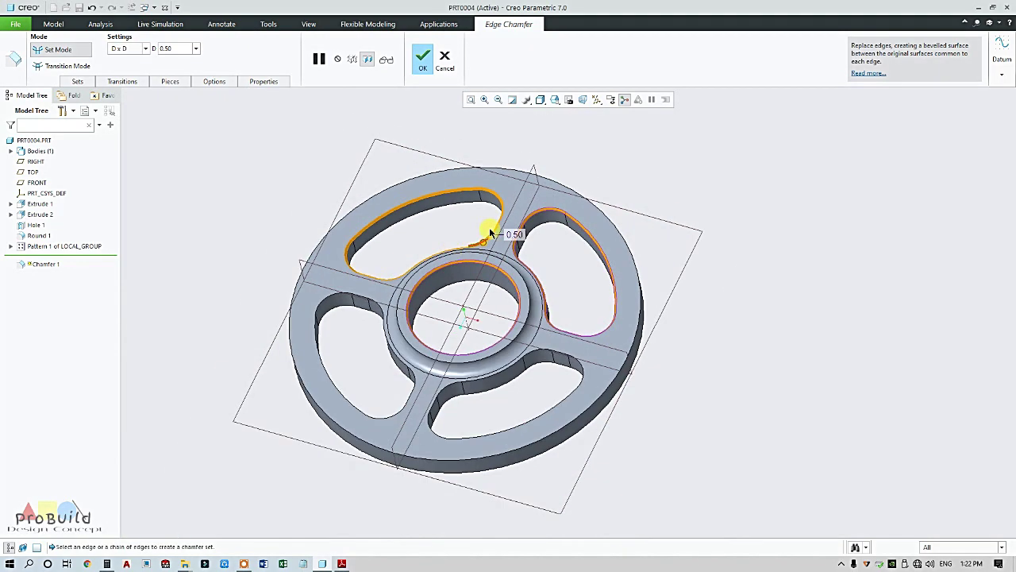
pyautogui.scroll(-3, 373, 311)
pyautogui.click(386, 310)
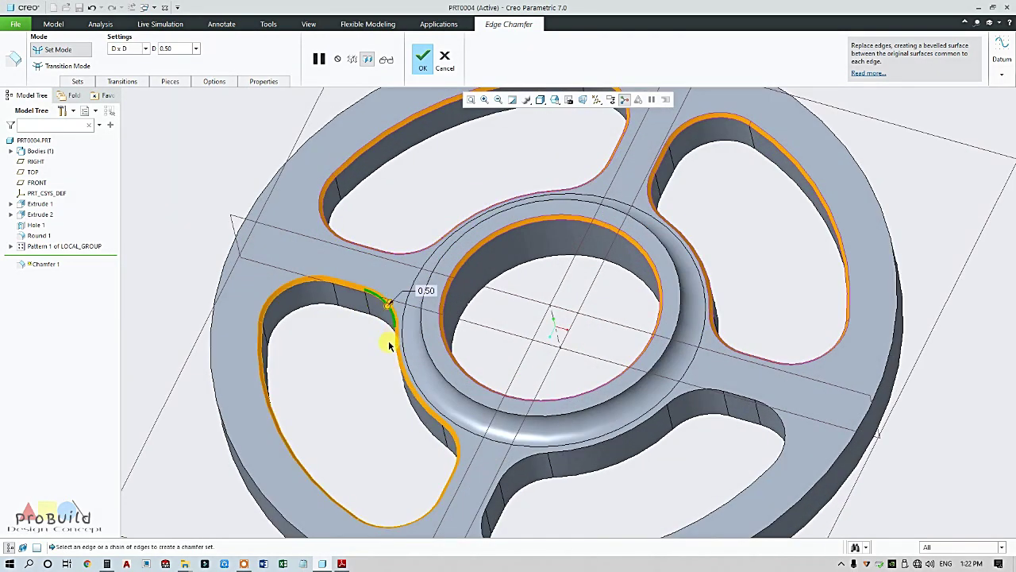
pyautogui.scroll(3, 318, 386)
pyautogui.scroll(-3, 331, 415)
pyautogui.click(329, 406)
pyautogui.scroll(2, 332, 411)
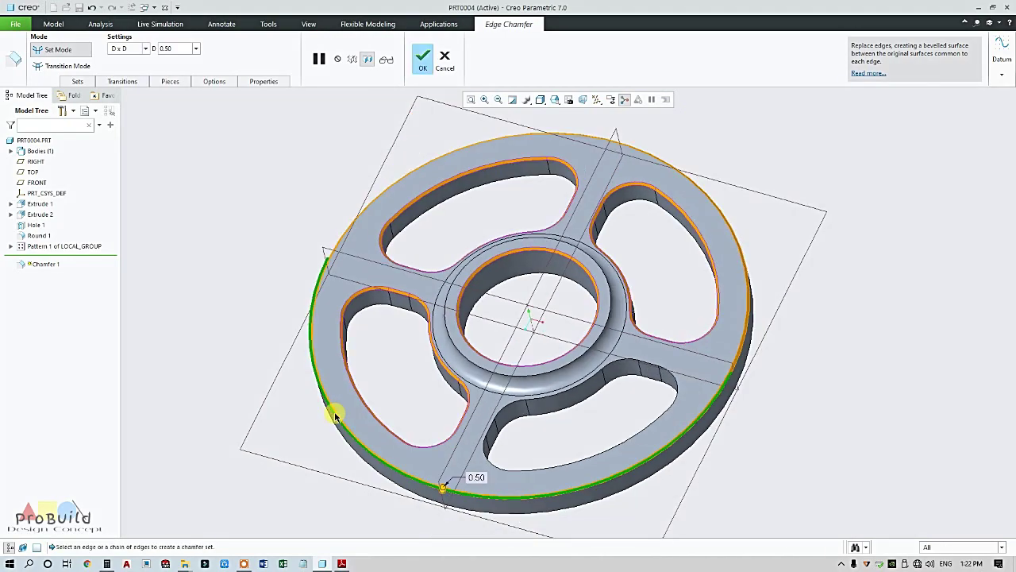
pyautogui.scroll(-2, 335, 415)
pyautogui.click(479, 371)
pyautogui.click(341, 564)
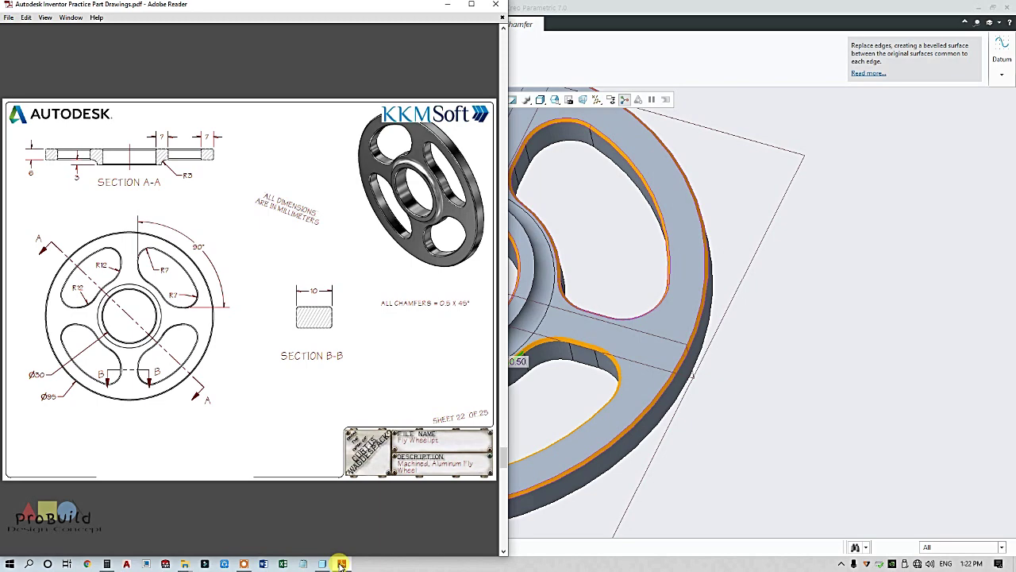
# Add the three back-face slot edges and complete the 0.50 Chamfer 1
pyautogui.click(341, 564)
pyautogui.click(341, 563)
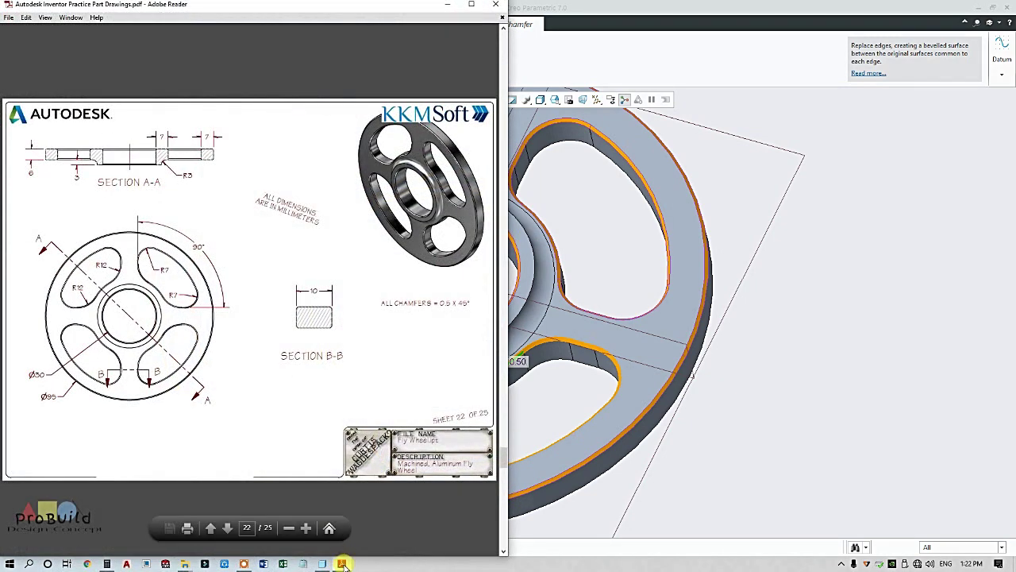
pyautogui.click(527, 450)
pyautogui.moveTo(526, 451); pyautogui.dragTo(404, 323, button='middle')
pyautogui.scroll(-5, 452, 290)
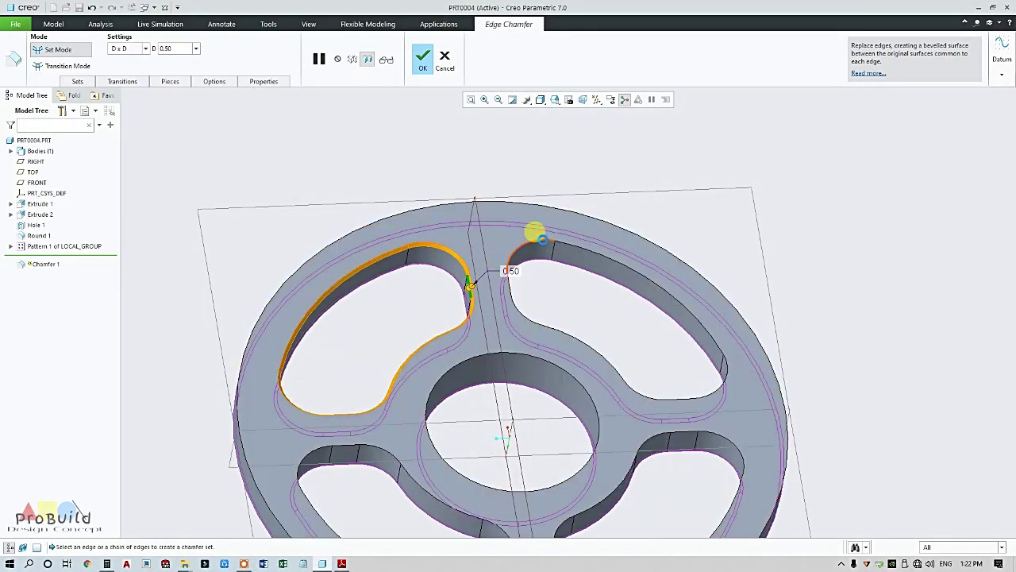
pyautogui.keyDown('ctrl'); pyautogui.click(528, 237); pyautogui.keyUp('ctrl')
pyautogui.scroll(4, 627, 378)
pyautogui.scroll(-4, 651, 416)
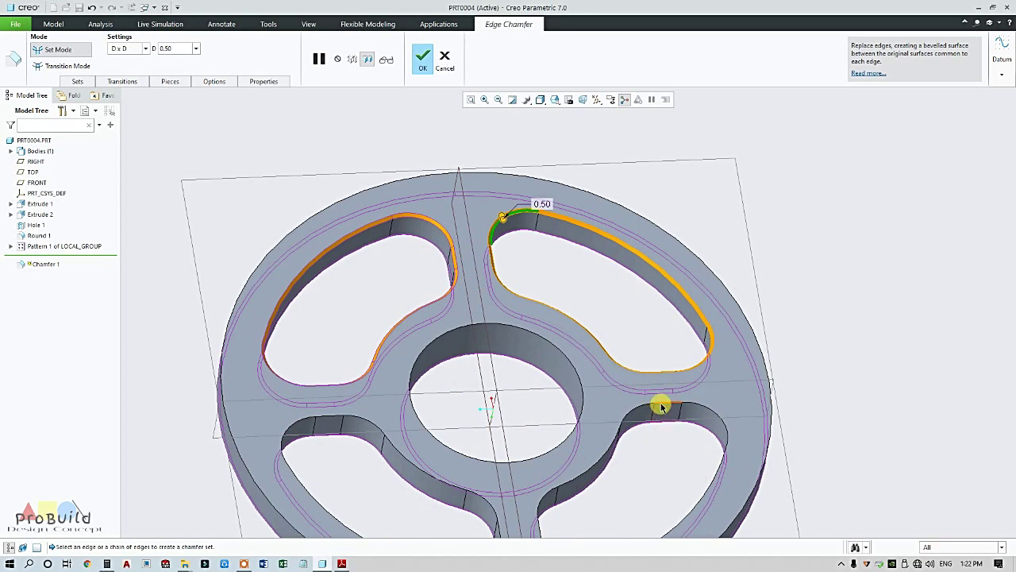
pyautogui.keyDown('ctrl'); pyautogui.click(661, 407); pyautogui.keyUp('ctrl')
pyautogui.scroll(4, 662, 406)
pyautogui.scroll(-3, 596, 449)
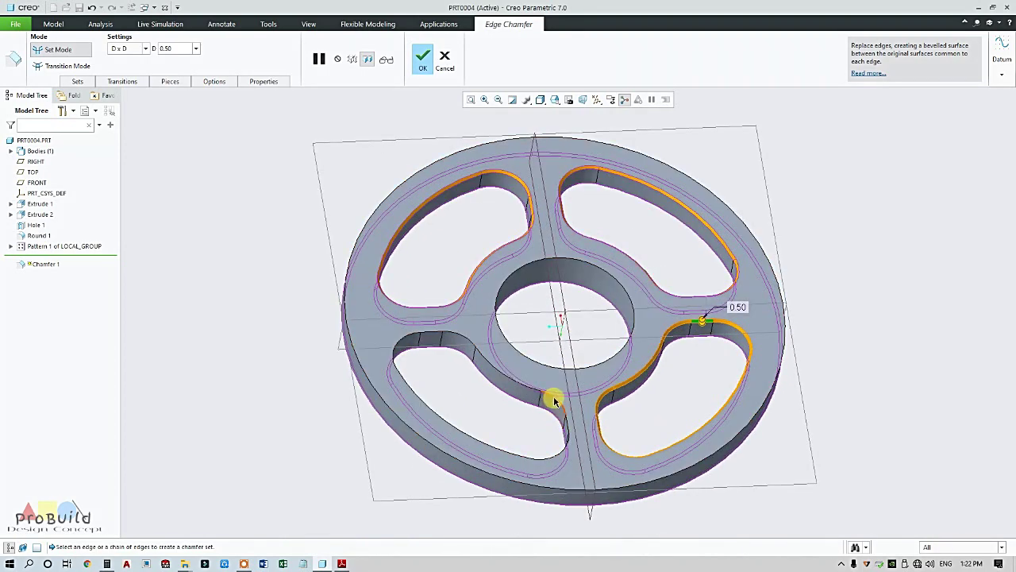
pyautogui.keyDown('ctrl'); pyautogui.click(555, 400); pyautogui.keyUp('ctrl')
pyautogui.click(432, 69)
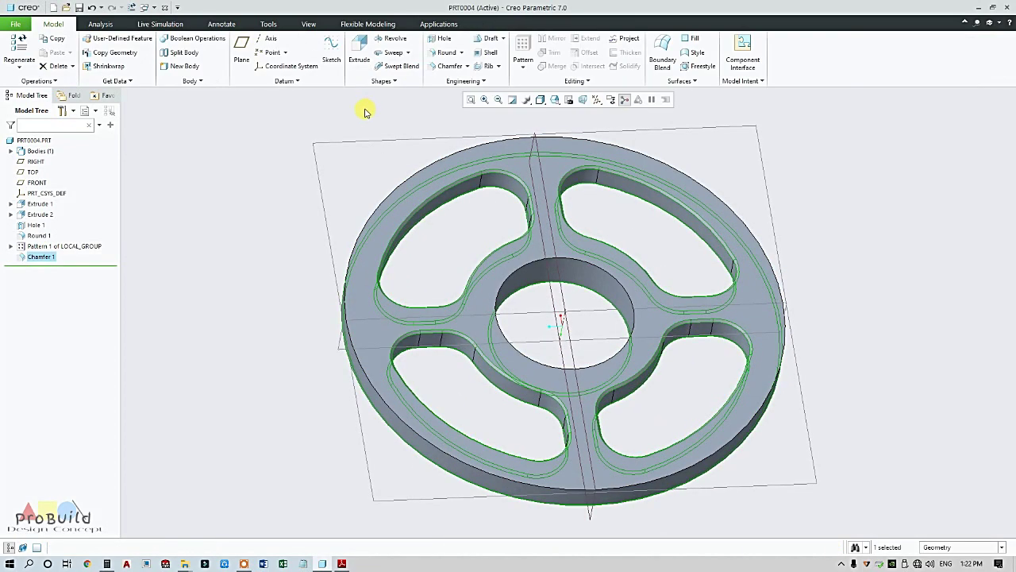
# Turn off datum plane display and briefly check the reference drawing
pyautogui.moveTo(363, 170); pyautogui.dragTo(517, 211, button='middle')
pyautogui.scroll(3, 494, 246)
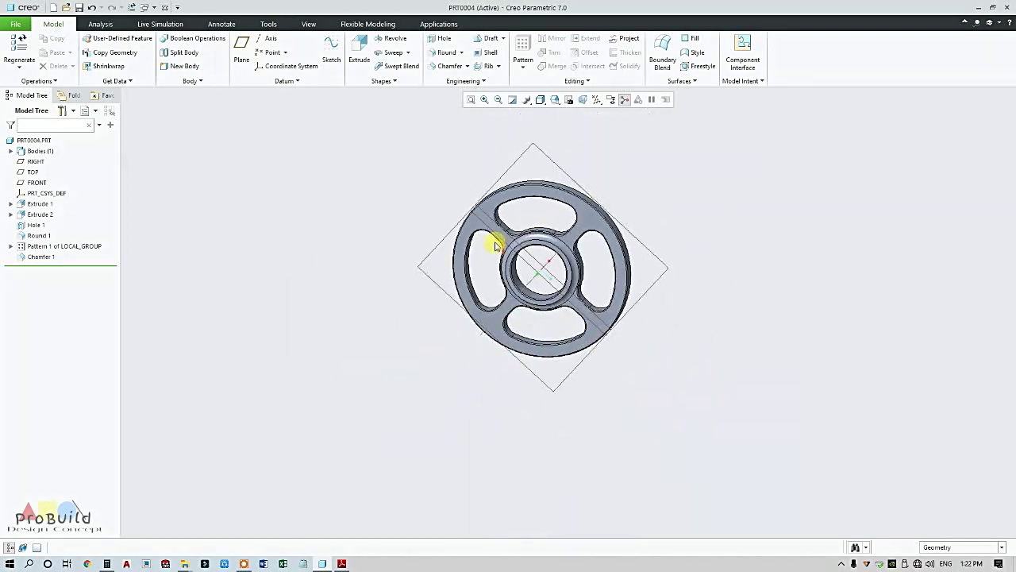
pyautogui.click(596, 100)
pyautogui.click(597, 159)
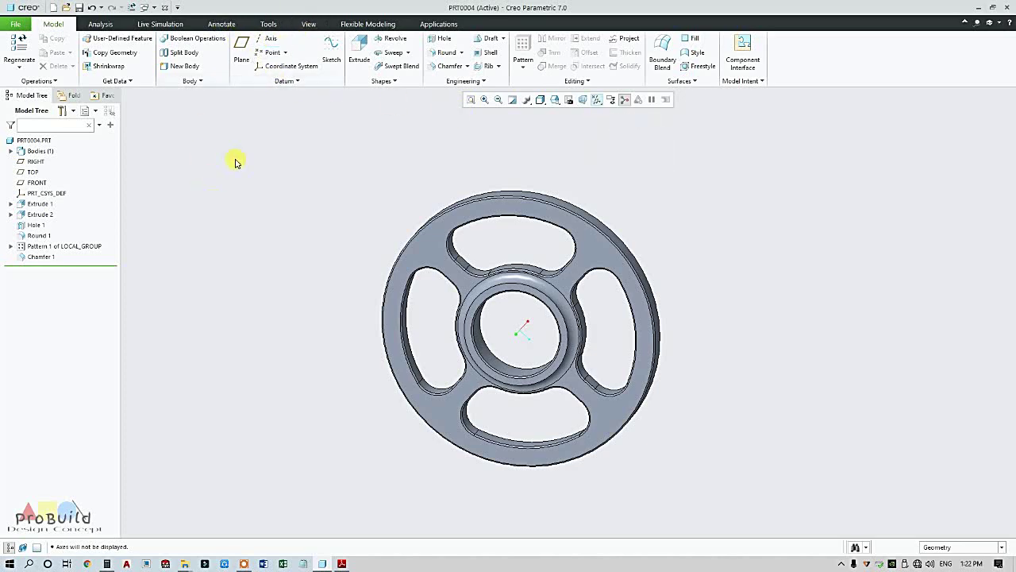
pyautogui.click(342, 564)
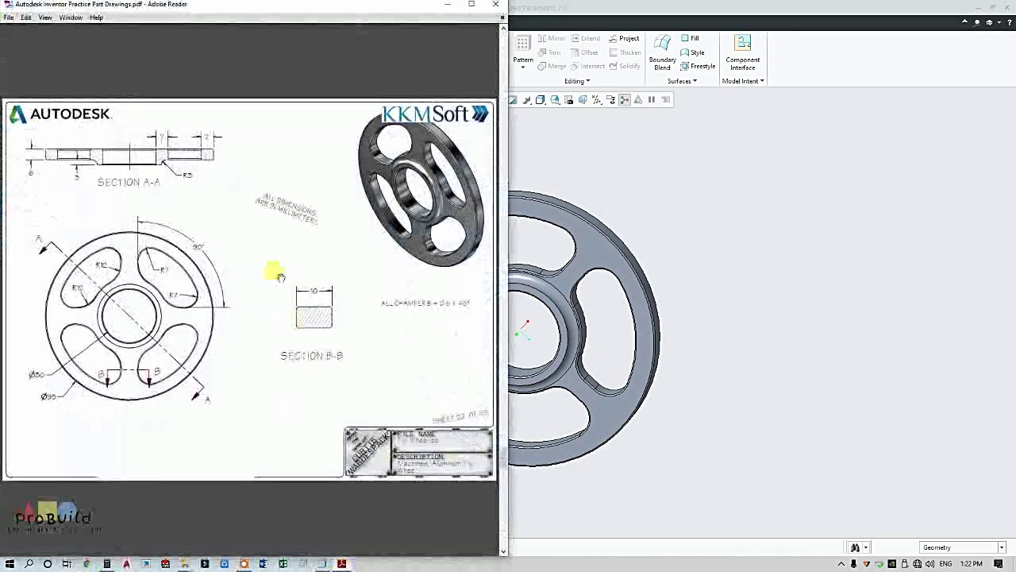
pyautogui.click(556, 167)
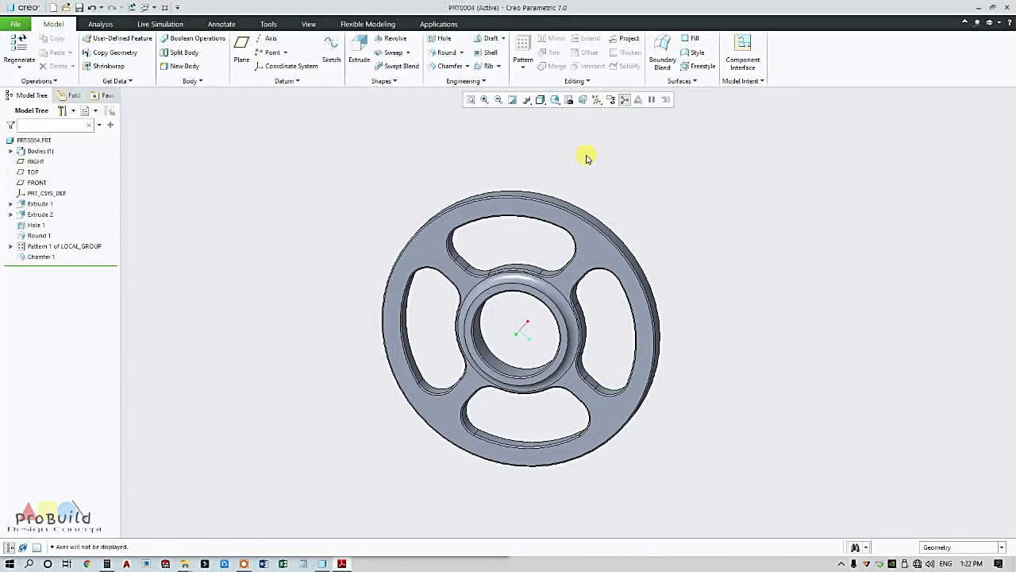
# Apply a std-metals appearance from the library to the flywheel part
pyautogui.click(308, 24)
pyautogui.click(109, 62)
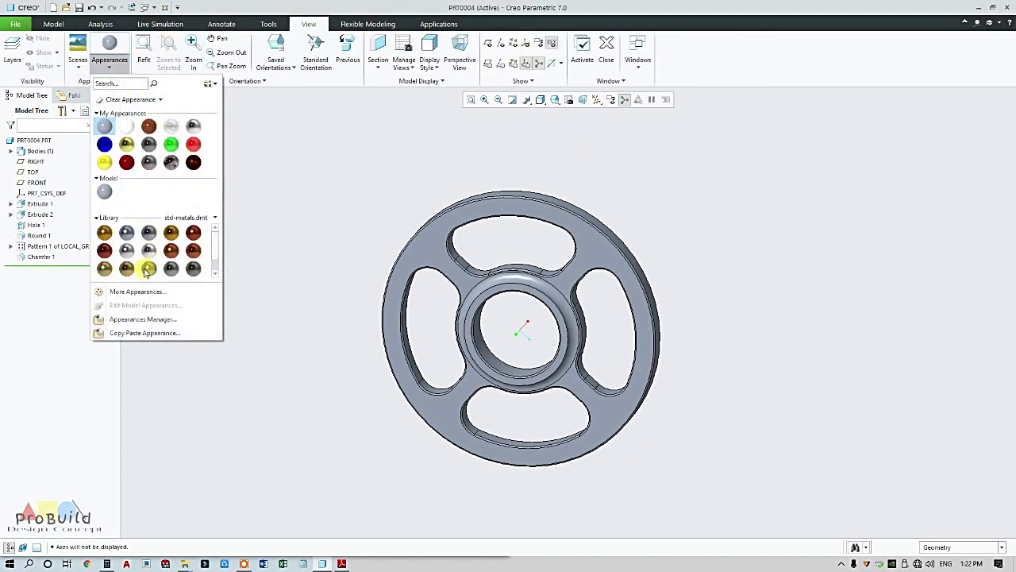
pyautogui.scroll(-1, 167, 270)
pyautogui.click(104, 271)
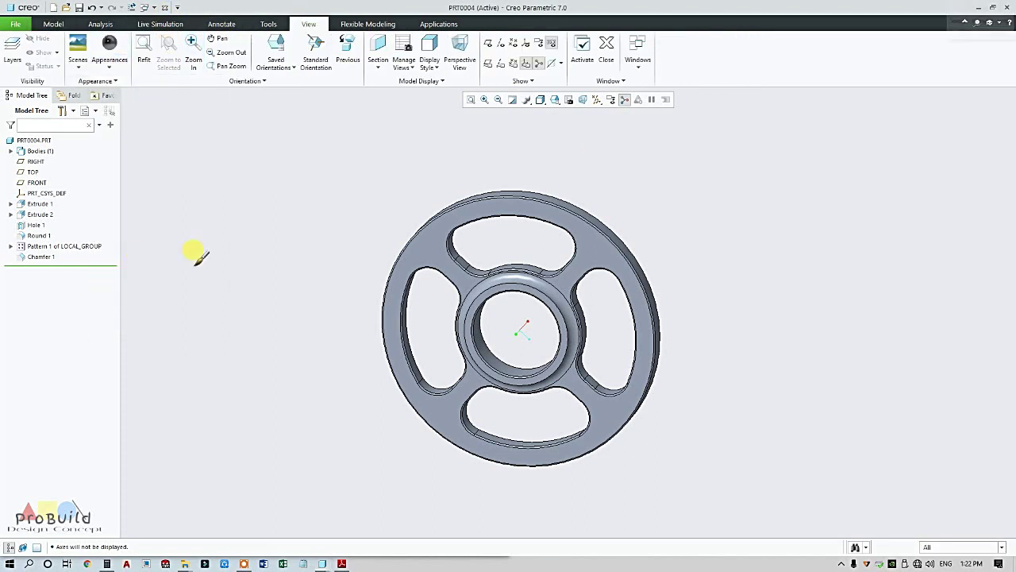
pyautogui.click(933, 537)
pyautogui.click(647, 297)
pyautogui.middleClick(679, 320)
pyautogui.scroll(-3, 679, 320)
pyautogui.moveTo(679, 320); pyautogui.dragTo(586, 350, button='middle')
pyautogui.scroll(4, 585, 349)
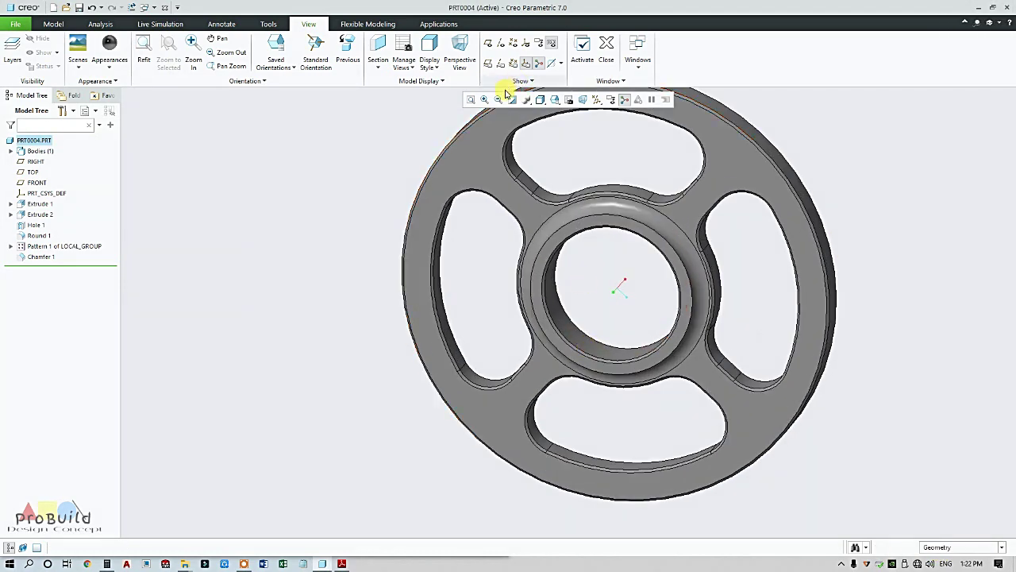
# Set the display style to Shading With Reflections
pyautogui.click(539, 102)
pyautogui.click(563, 116)
pyautogui.scroll(-4, 556, 243)
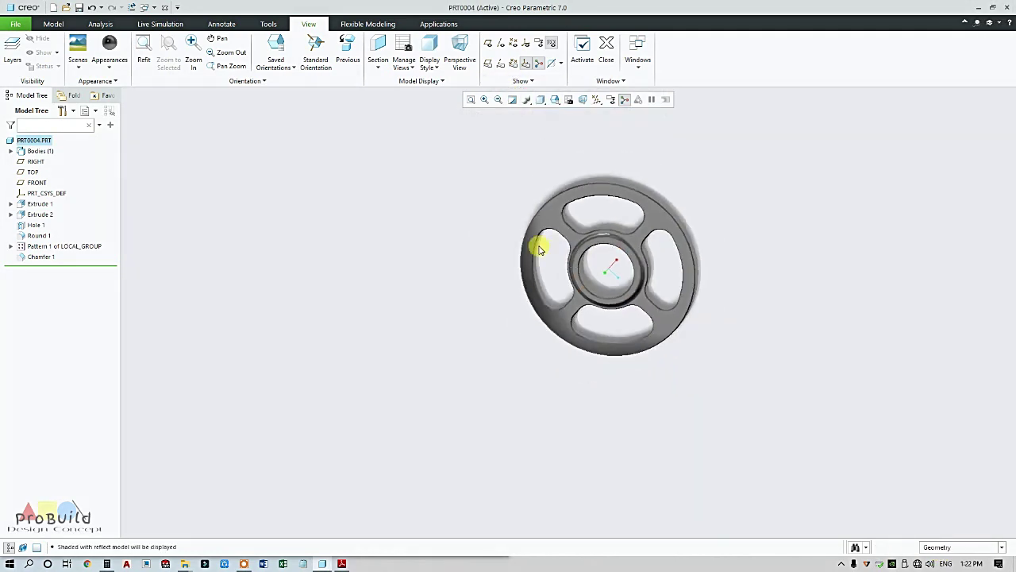
pyautogui.scroll(5, 504, 228)
pyautogui.moveTo(504, 228)
pyautogui.mouseDown(button='middle')
pyautogui.moveTo(556, 215)
pyautogui.moveTo(519, 227)
pyautogui.moveTo(519, 189)
pyautogui.moveTo(539, 211)
pyautogui.moveTo(593, 212)
pyautogui.moveTo(692, 236)
pyautogui.moveTo(713, 204)
pyautogui.moveTo(540, 211)
pyautogui.moveTo(492, 229)
pyautogui.moveTo(513, 254)
pyautogui.moveTo(486, 264)
pyautogui.moveTo(472, 245)
pyautogui.moveTo(608, 268)
pyautogui.moveTo(786, 390)
pyautogui.moveTo(802, 433)
pyautogui.moveTo(782, 474)
pyautogui.moveTo(746, 461)
pyautogui.mouseUp(button='middle')
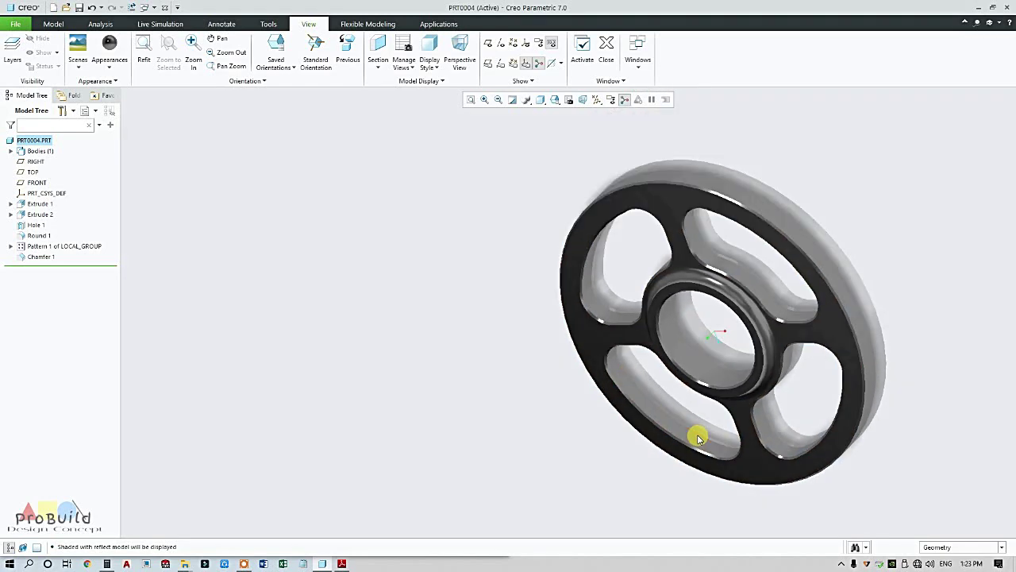